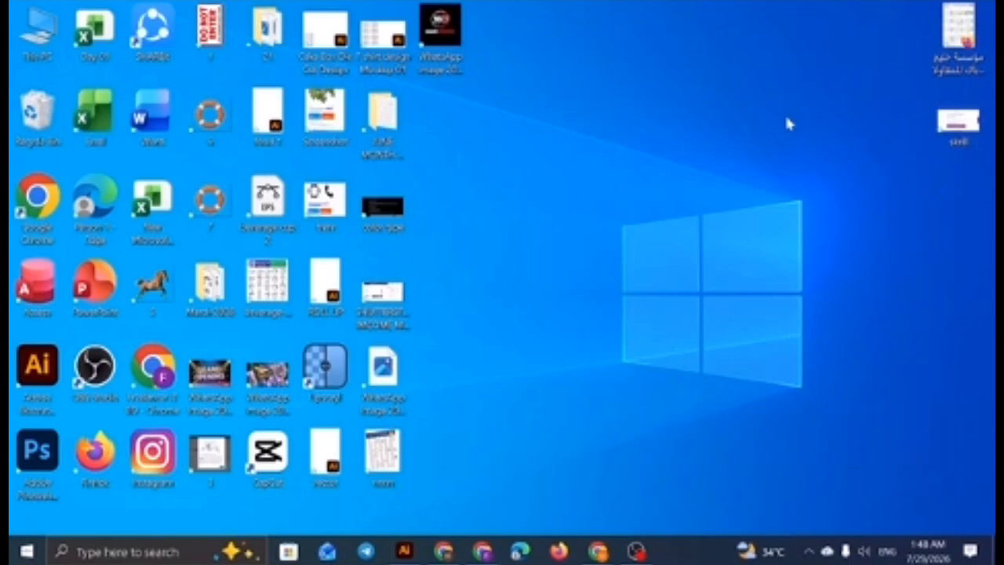
- Switch to Illustrator and select the BLACK GLYPH ICONS heading on the artboard
click(404, 551)
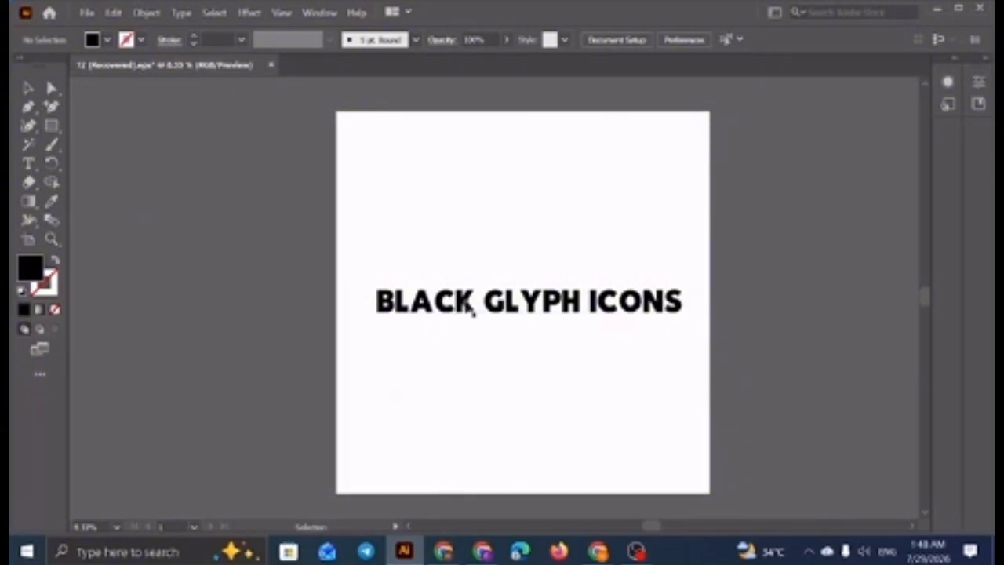
click(474, 312)
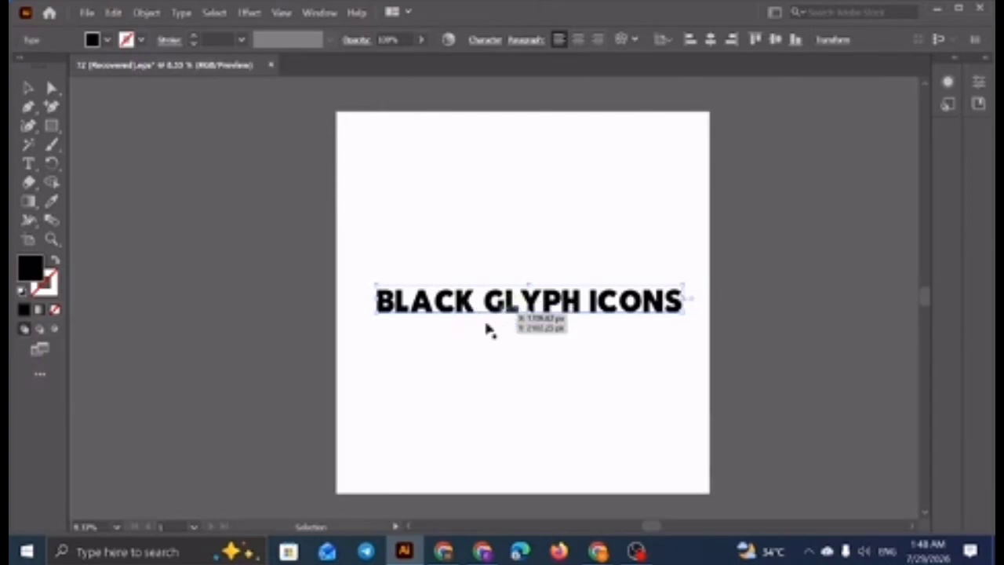
- Switch to the ChatGPT chat in Chrome, examine the list of icon styles and topics, and highlight the Restaurant entry
click(448, 551)
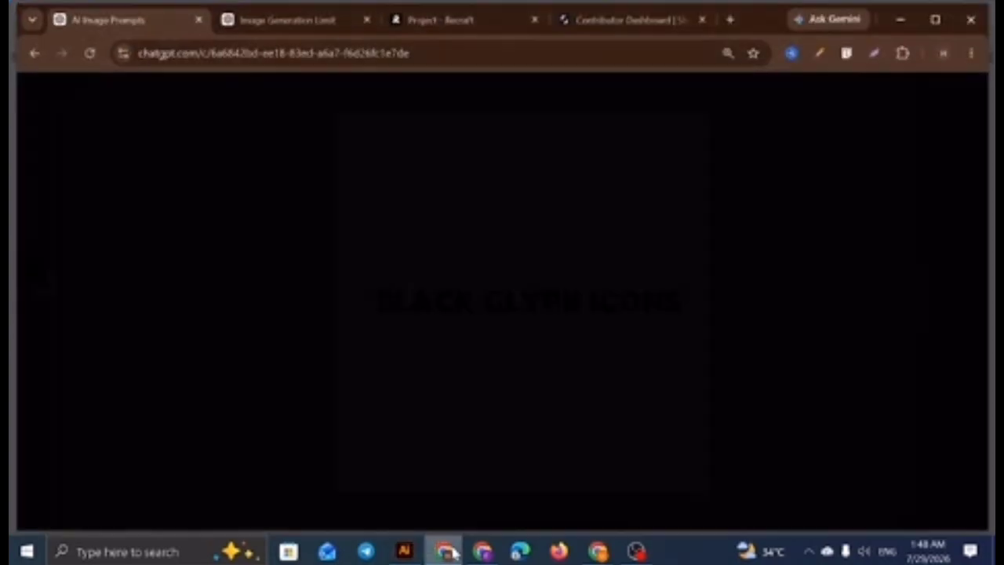
scroll(255, 300, down, 3)
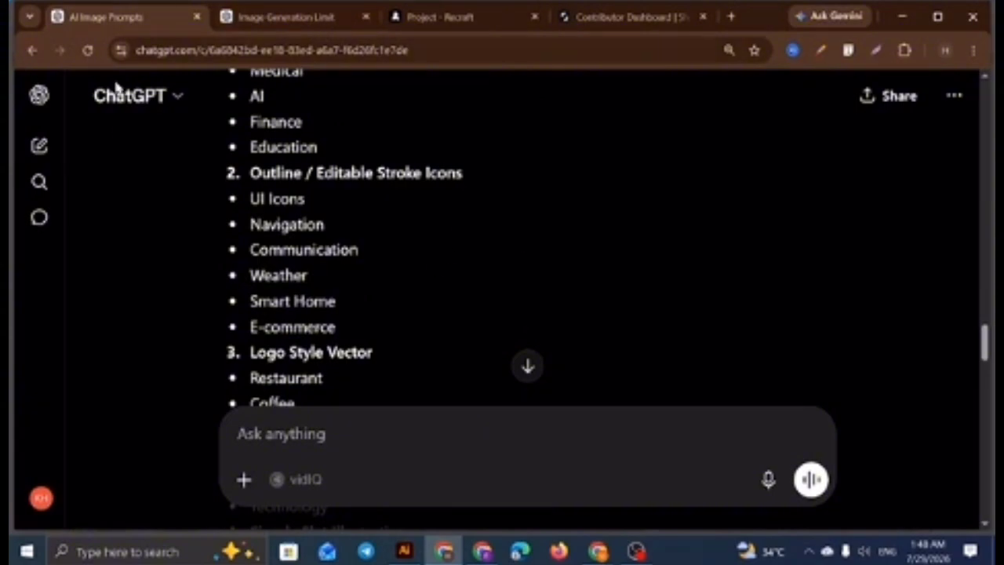
scroll(322, 266, down, 1)
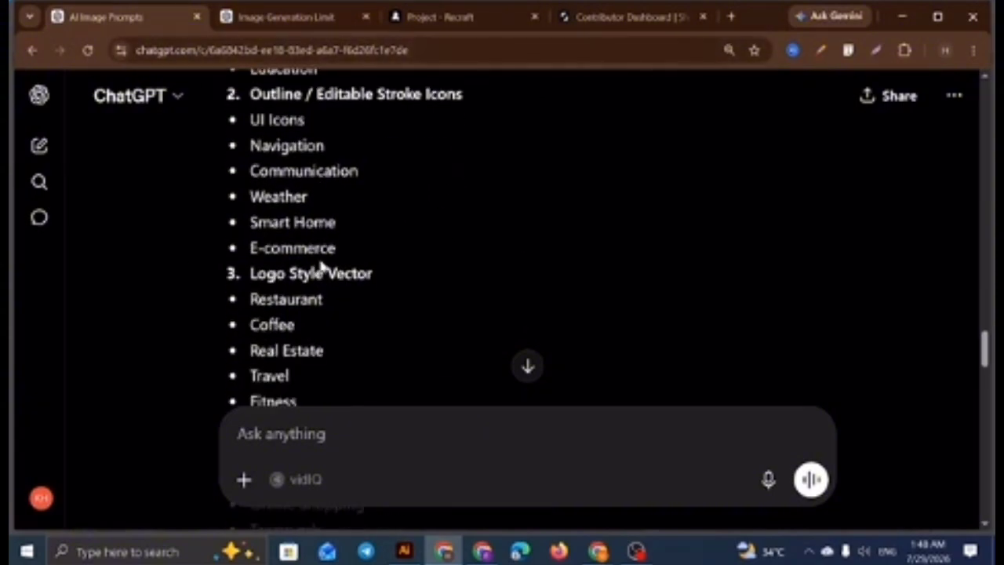
scroll(322, 266, up, 2)
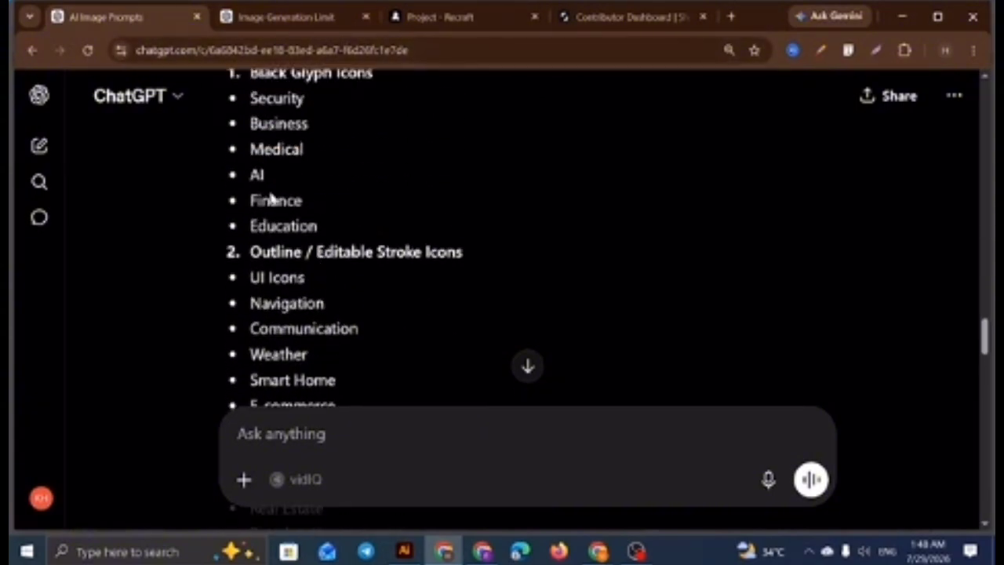
scroll(290, 175, up, 1)
scroll(292, 174, down, 1)
scroll(502, 235, down, 1)
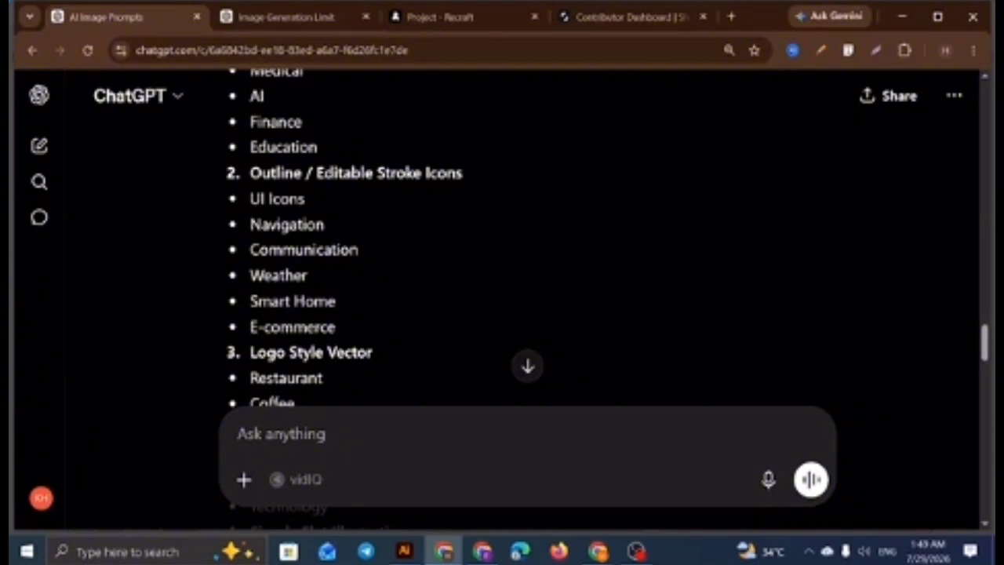
scroll(345, 235, down, 1)
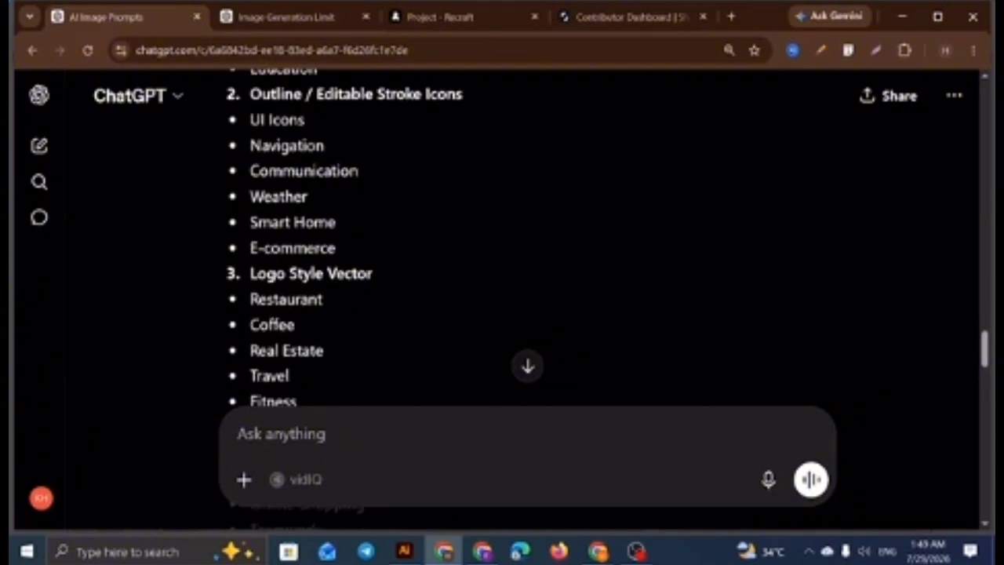
double_click(286, 299)
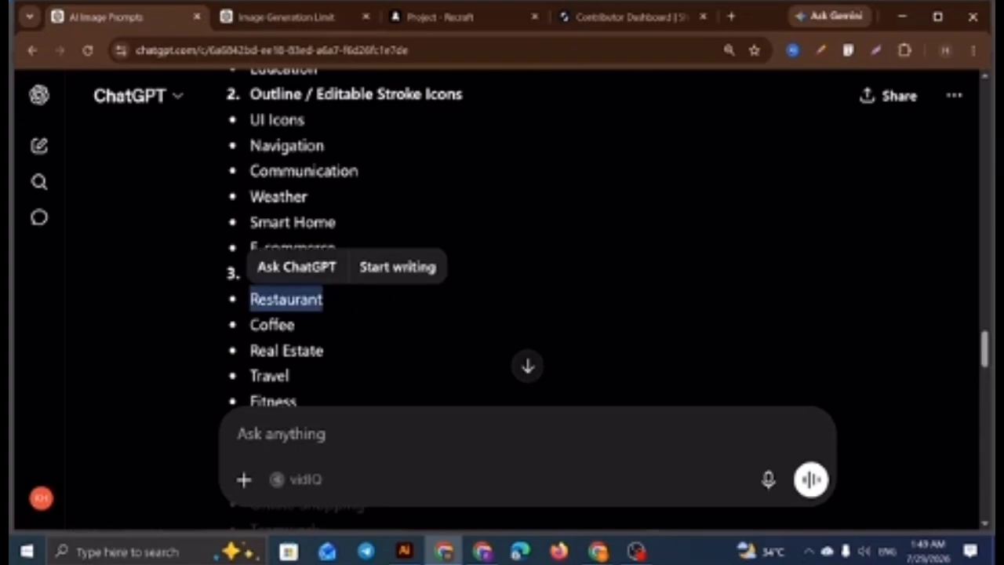
- Copy the full Restaurant & Dining Essentials black glyph prompt from the Image Generation Limit chat
click(274, 17)
click(518, 252)
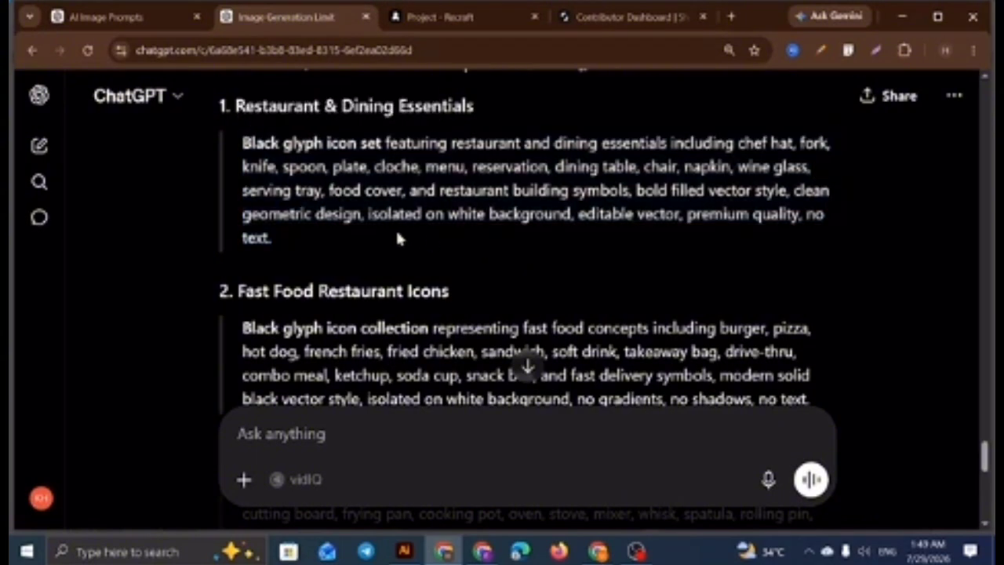
triple_click(518, 191)
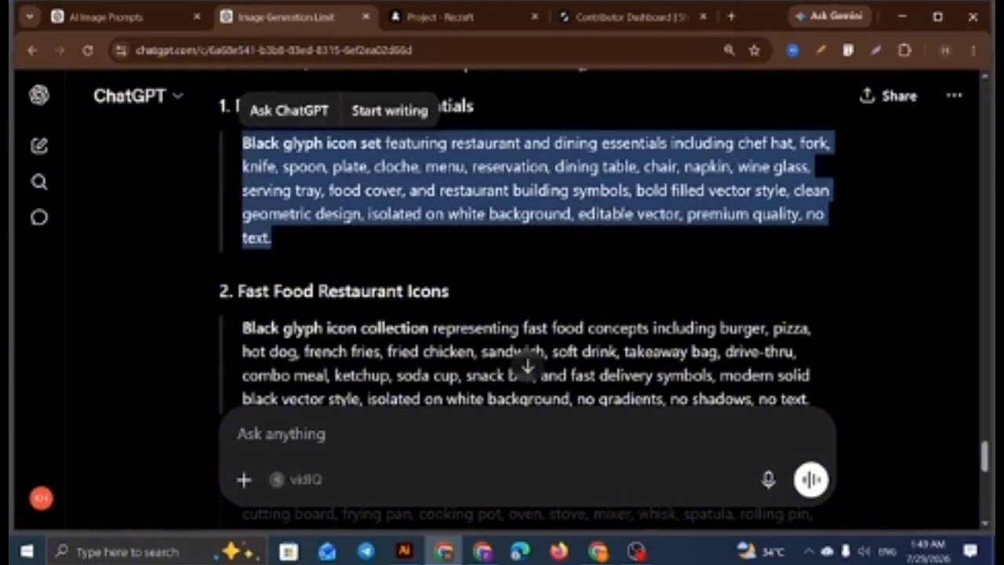
scroll(416, 202, up, 1)
scroll(417, 200, down, 1)
click(528, 253)
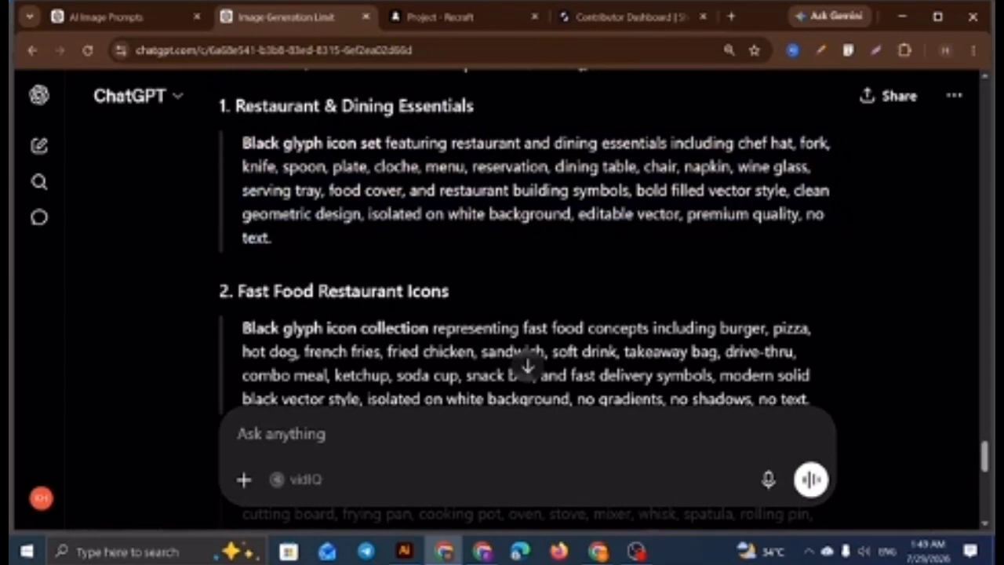
triple_click(443, 166)
key(ctrl+c)
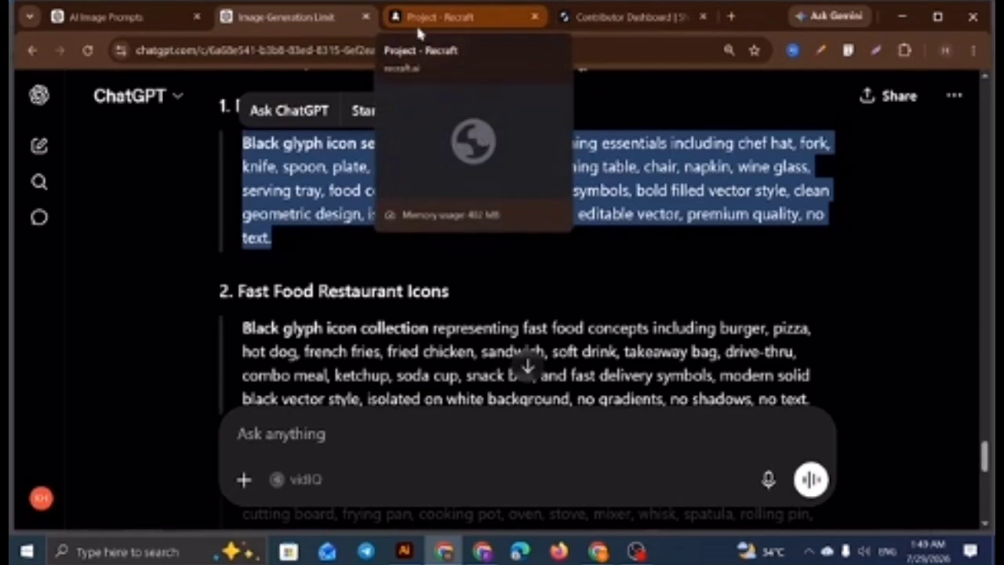
- Switch to the Recraft project and paste the restaurant and dining icon set prompt as the image description
click(439, 19)
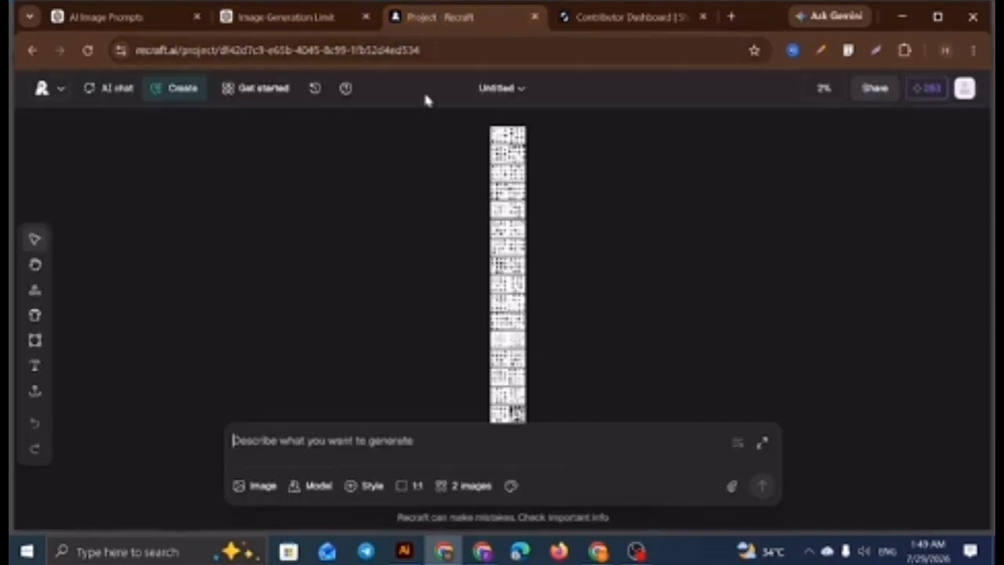
click(398, 441)
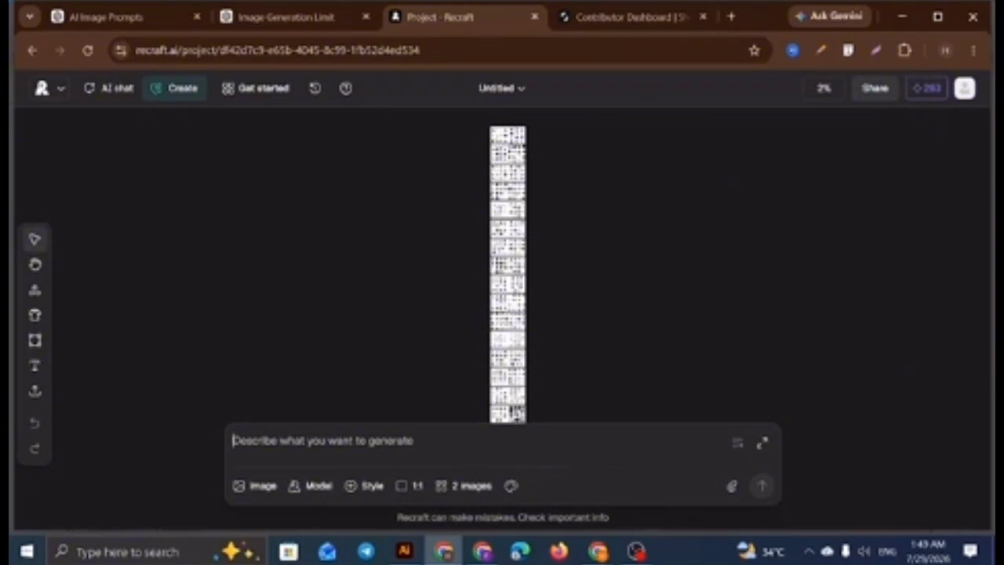
key(ctrl+v)
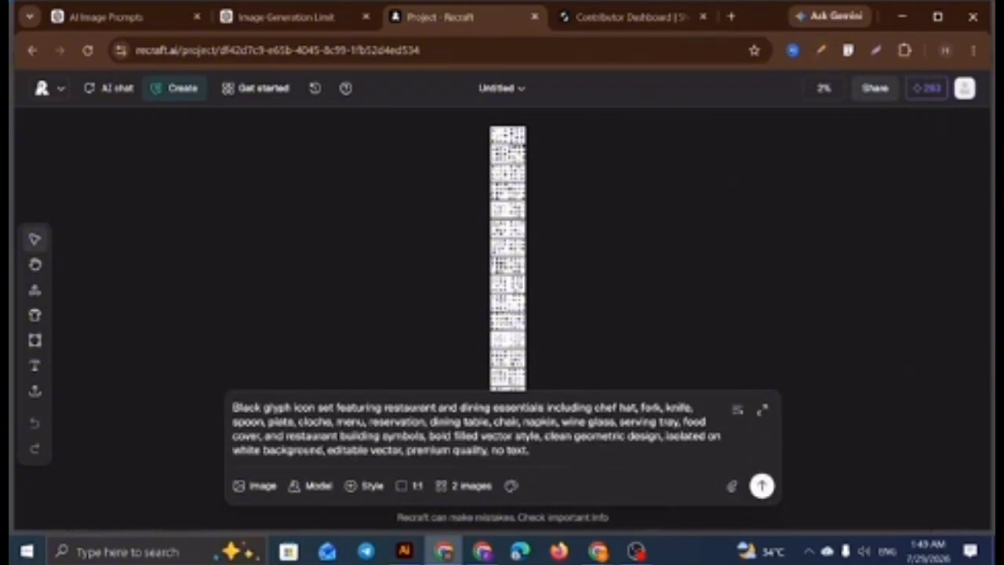
- Set the Recraft canvas zoom to 20%
click(824, 87)
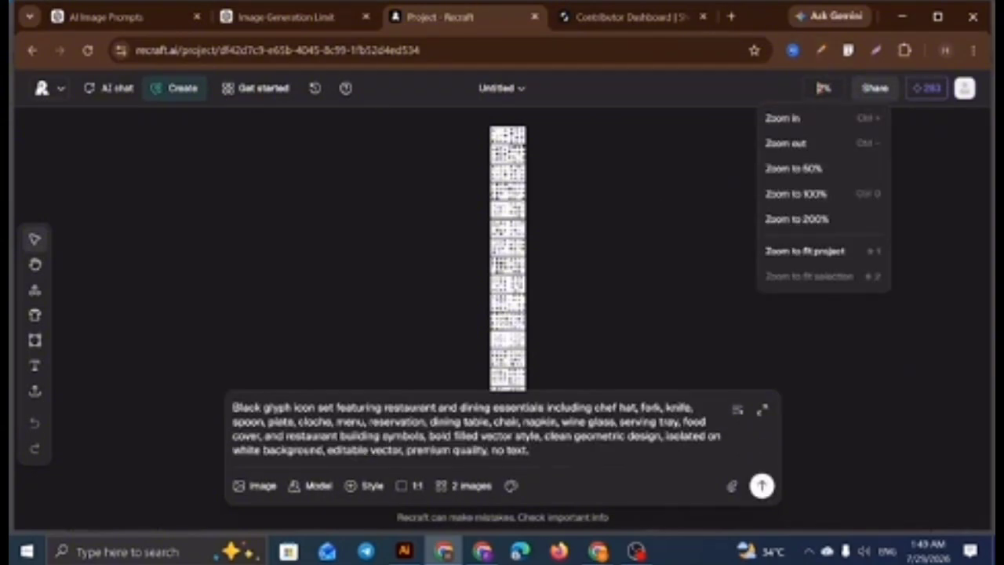
click(792, 119)
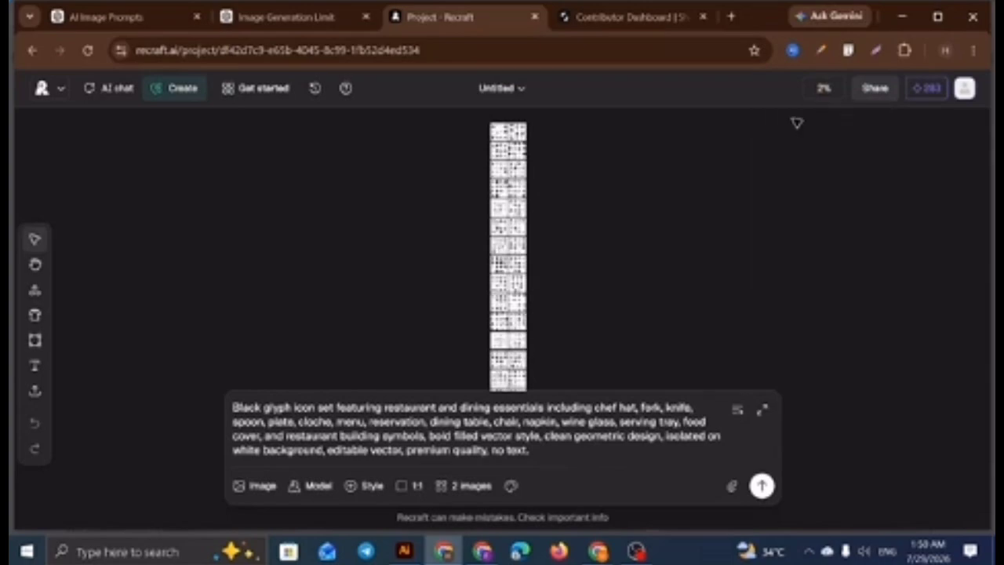
right_click(789, 144)
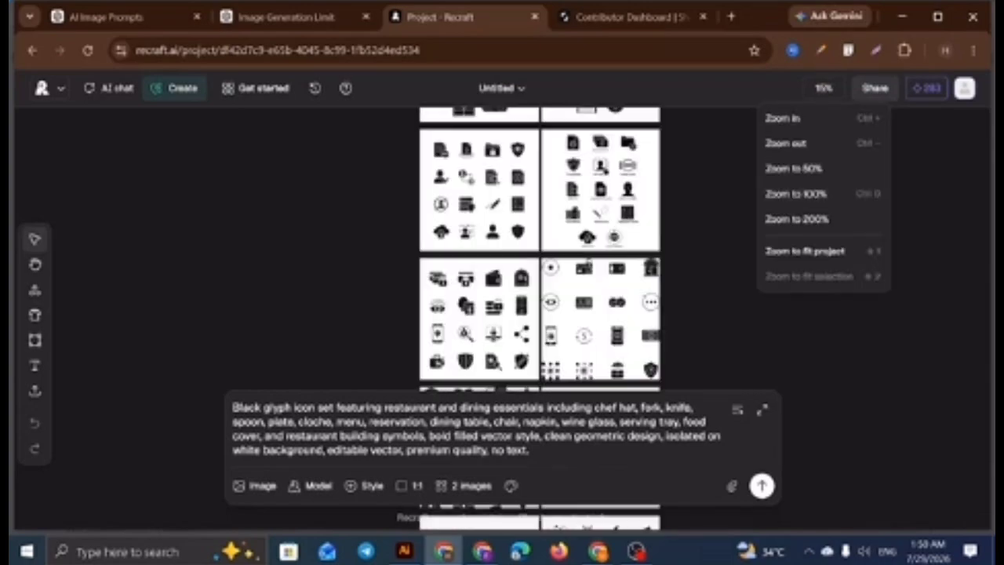
click(740, 195)
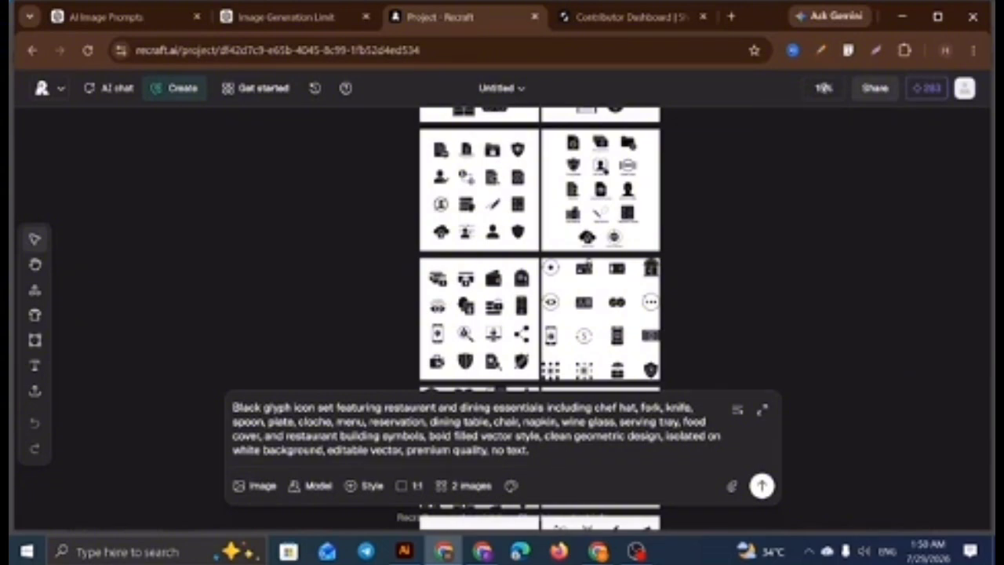
click(823, 88)
text(20)
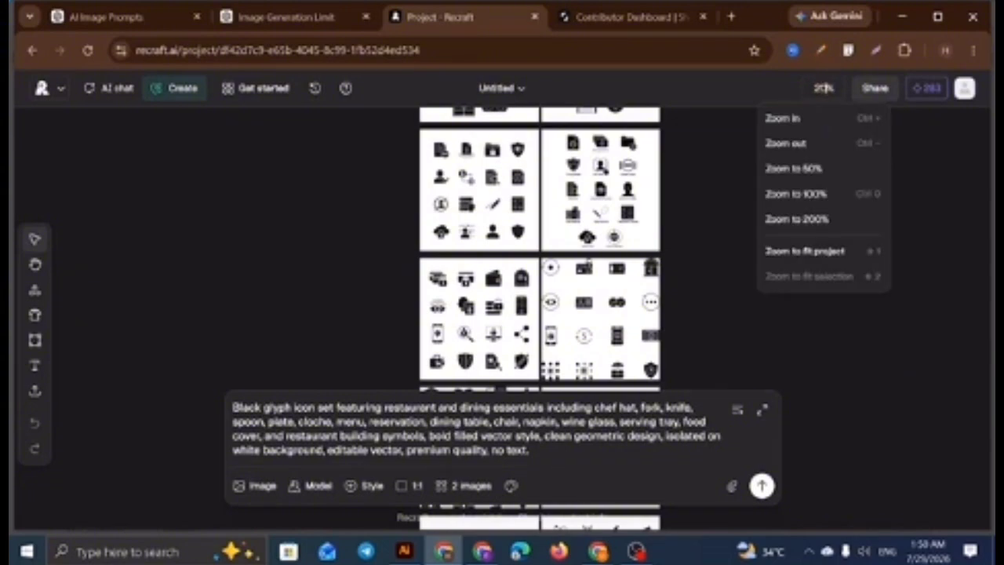
key(Return)
- Repaste the restaurant icon prompt, append "svg file" to its end and generate the images
click(421, 422)
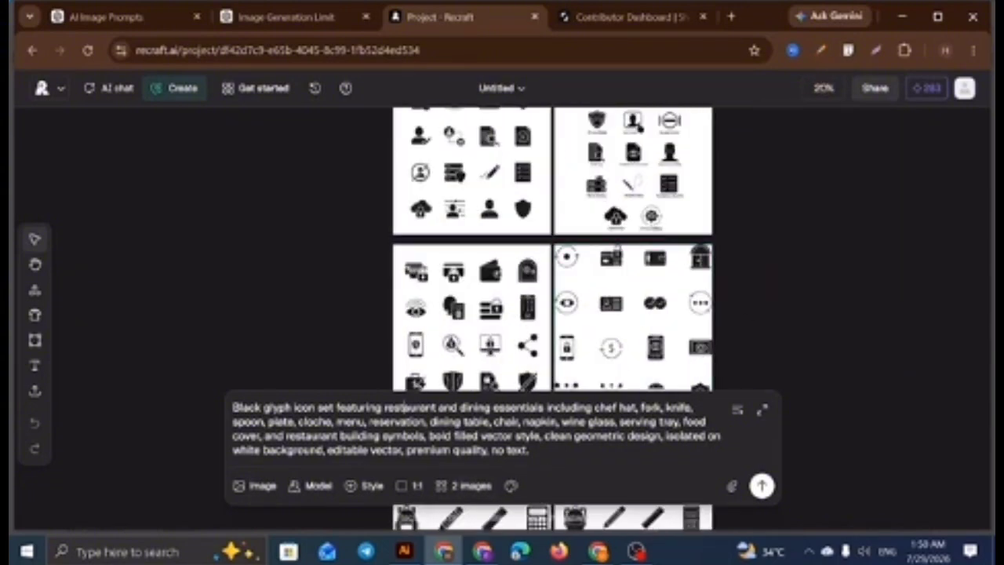
key(ctrl+a)
key(ctrl+c)
click(422, 422)
key(ctrl+a)
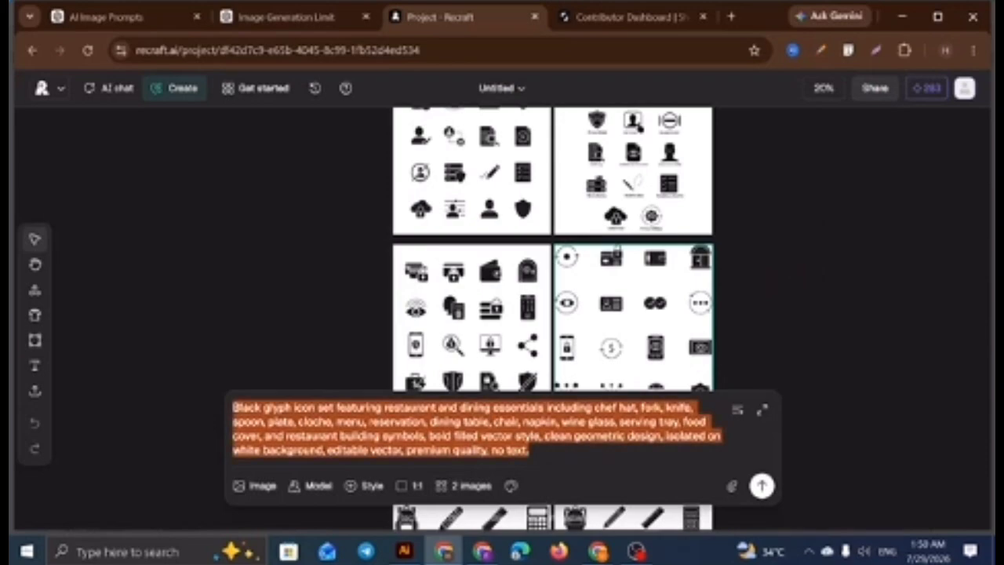
key(ctrl+v)
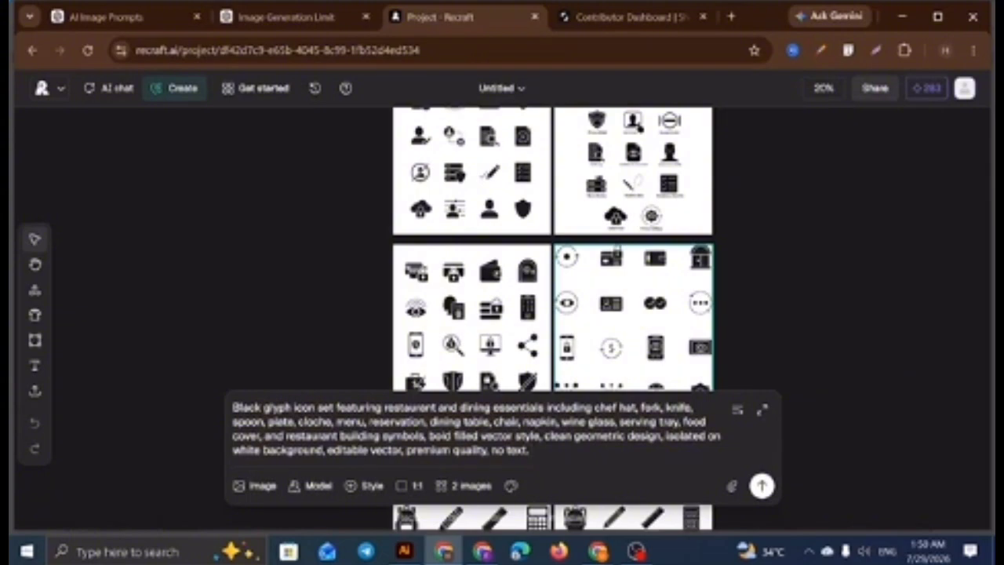
text(vg file)
key(Return)
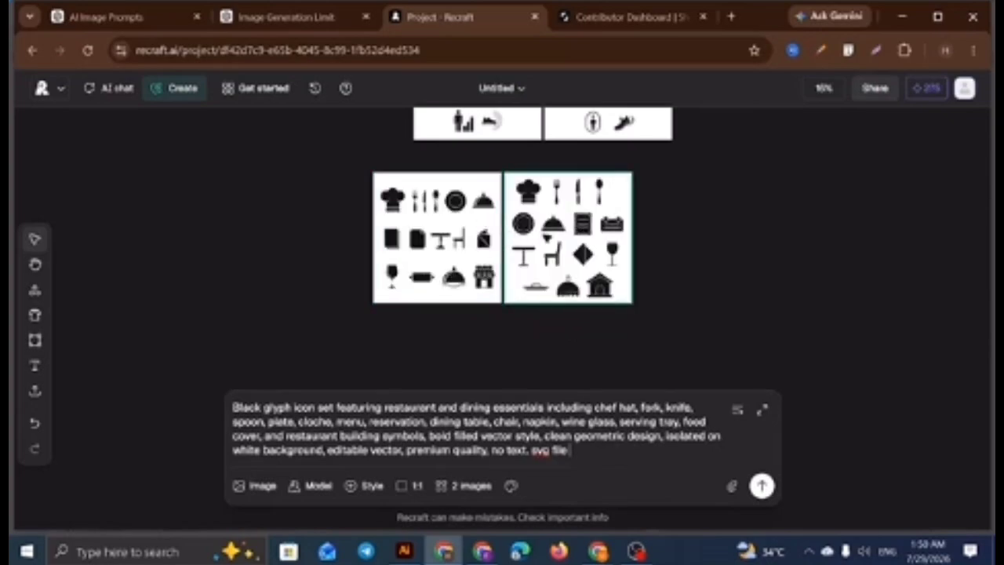
- Export the generated restaurant icon set with the separate fork, knife and spoon as SVG and open the downloaded file in Illustrator
click(580, 227)
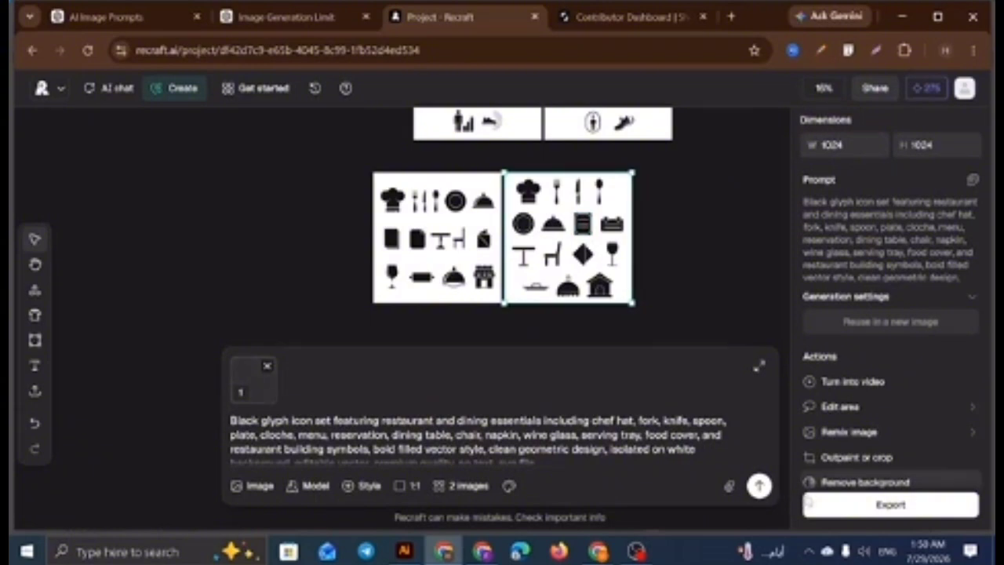
click(878, 508)
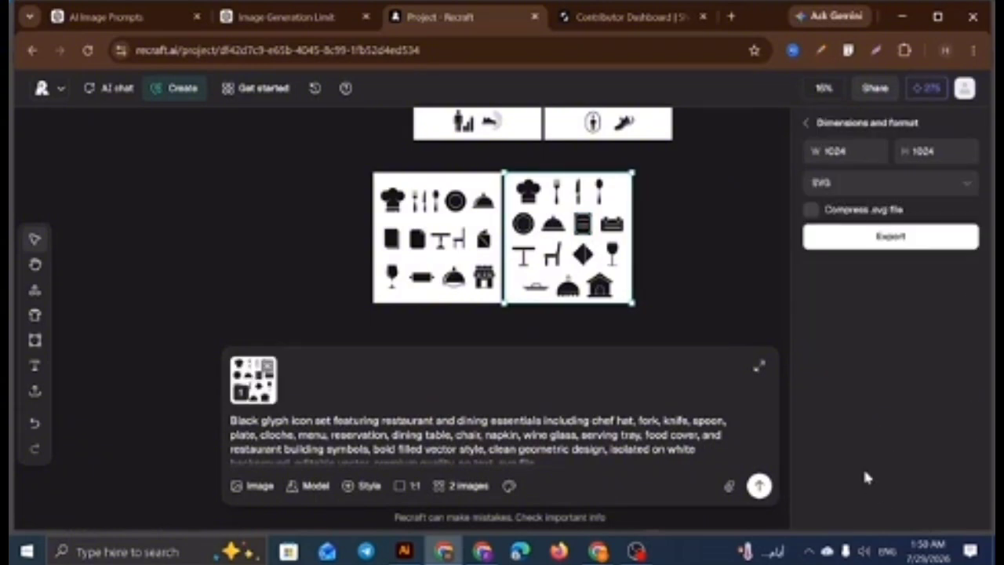
click(839, 185)
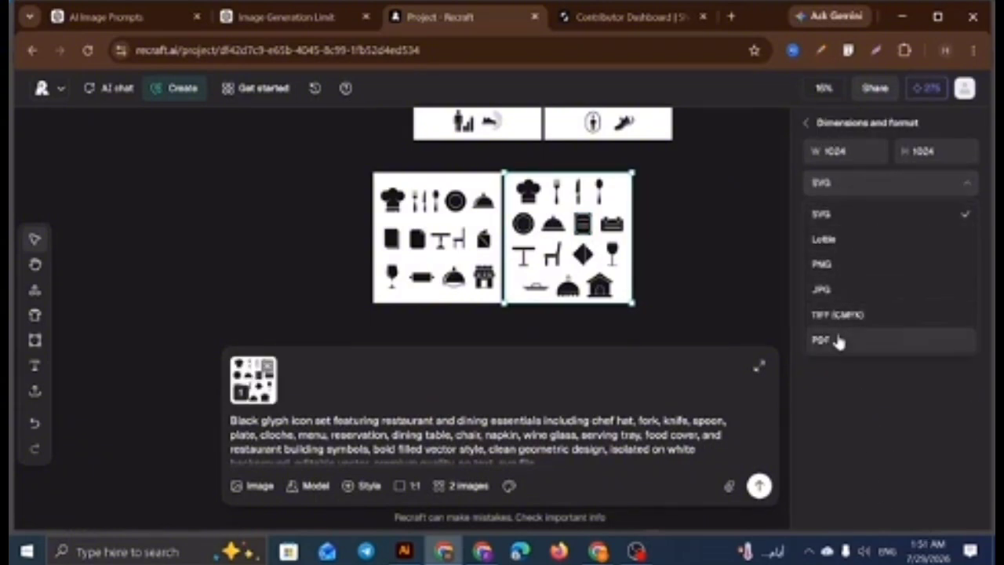
click(829, 215)
click(872, 236)
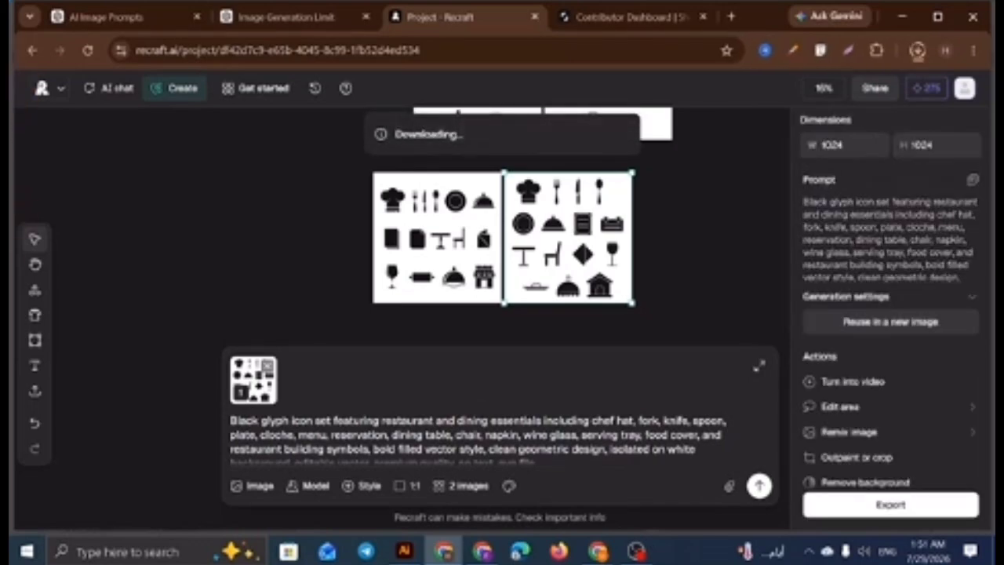
drag(770, 90, 519, 157)
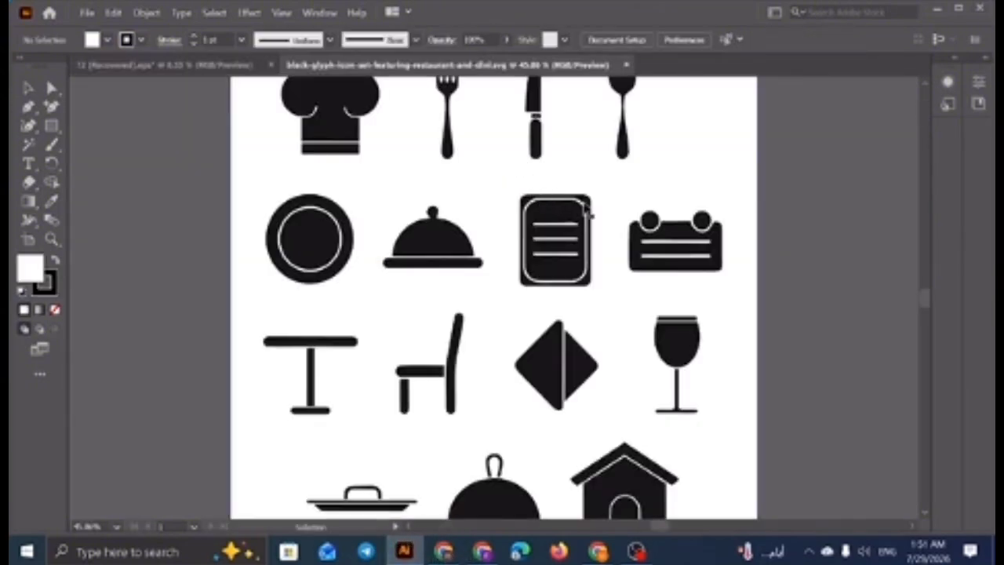
- Delete the white background shape and move the whole restaurant icon set off the artboard onto the grey pasteboard beside it
click(797, 155)
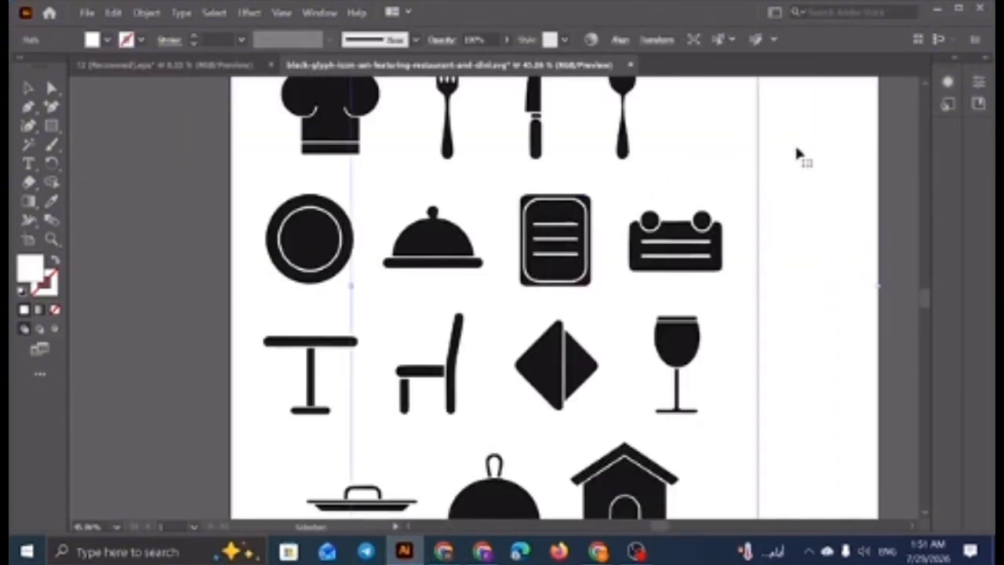
key(Delete)
scroll(407, 121, up, 2)
drag(202, 100, 766, 497)
drag(806, 440, 546, 473)
drag(411, 205, 793, 206)
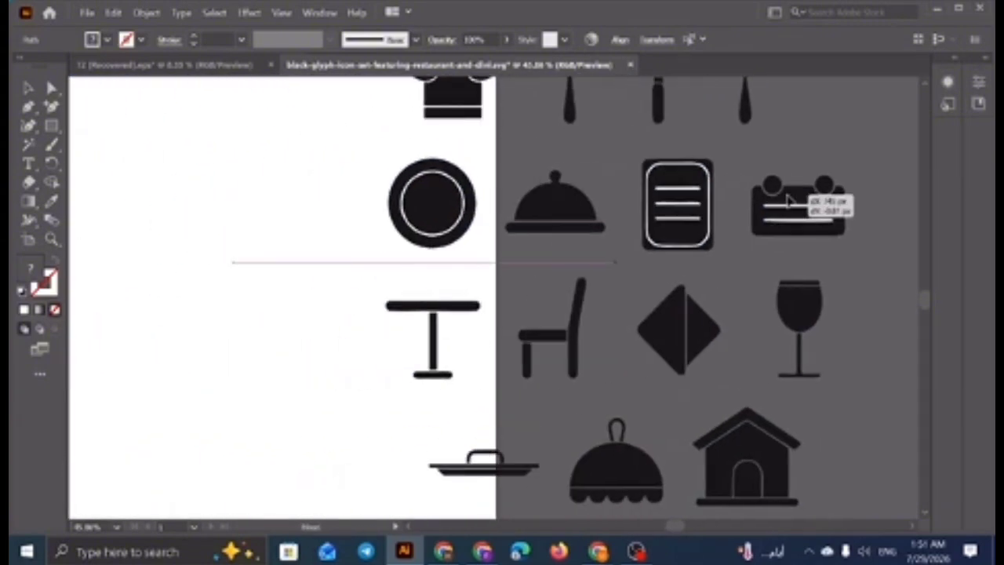
drag(893, 298, 619, 311)
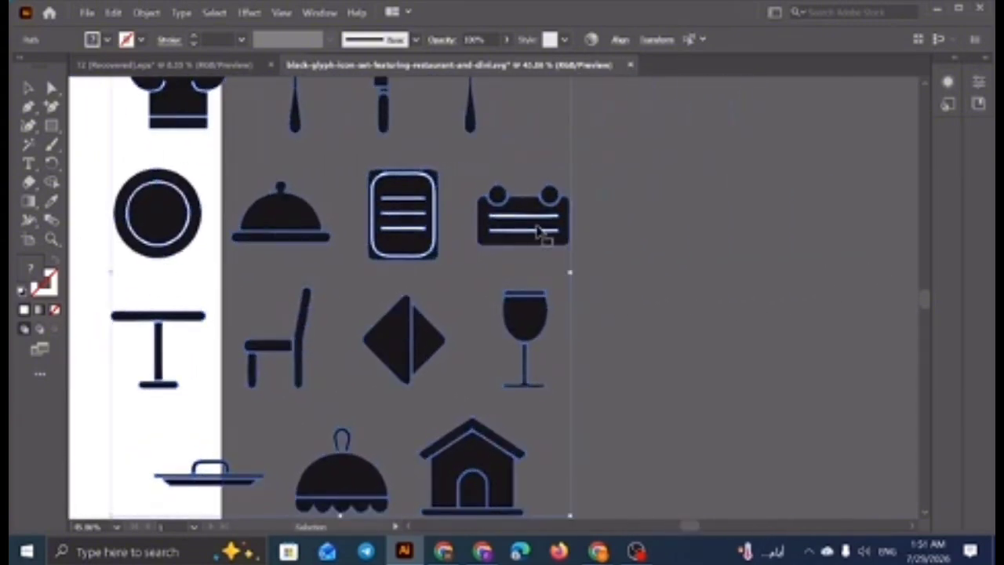
drag(533, 212, 696, 223)
click(772, 217)
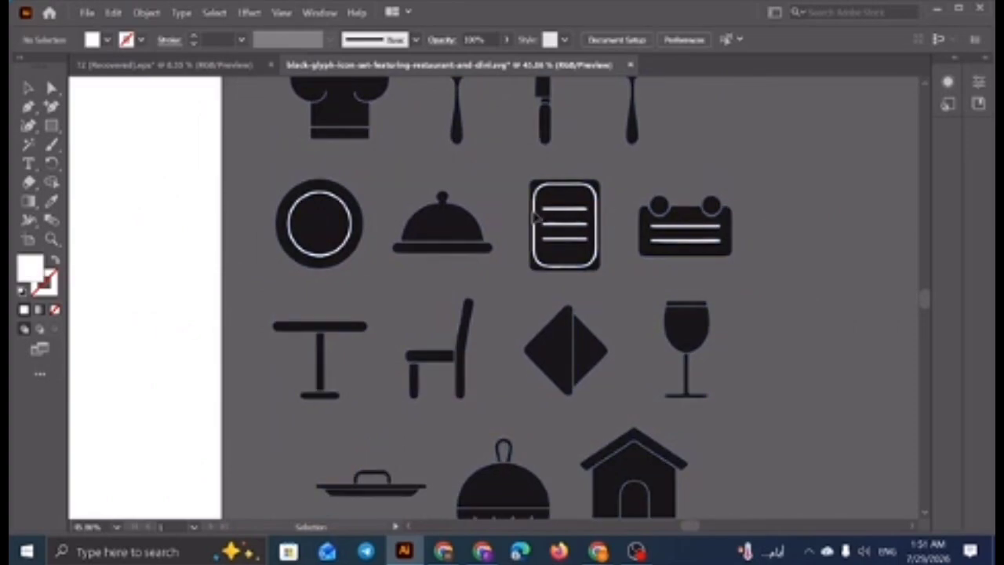
click(552, 192)
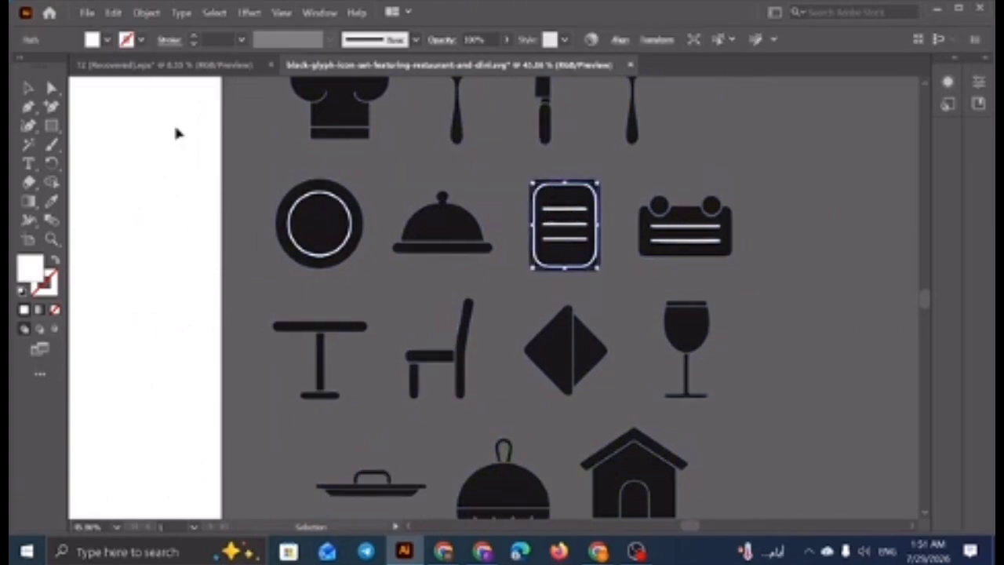
click(674, 163)
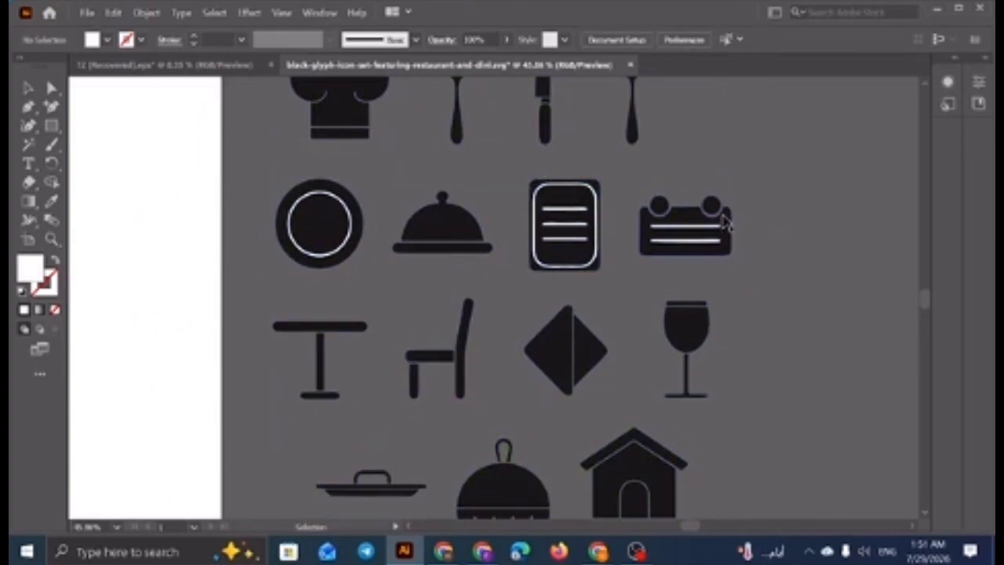
scroll(722, 230, up, 2)
click(542, 130)
click(757, 182)
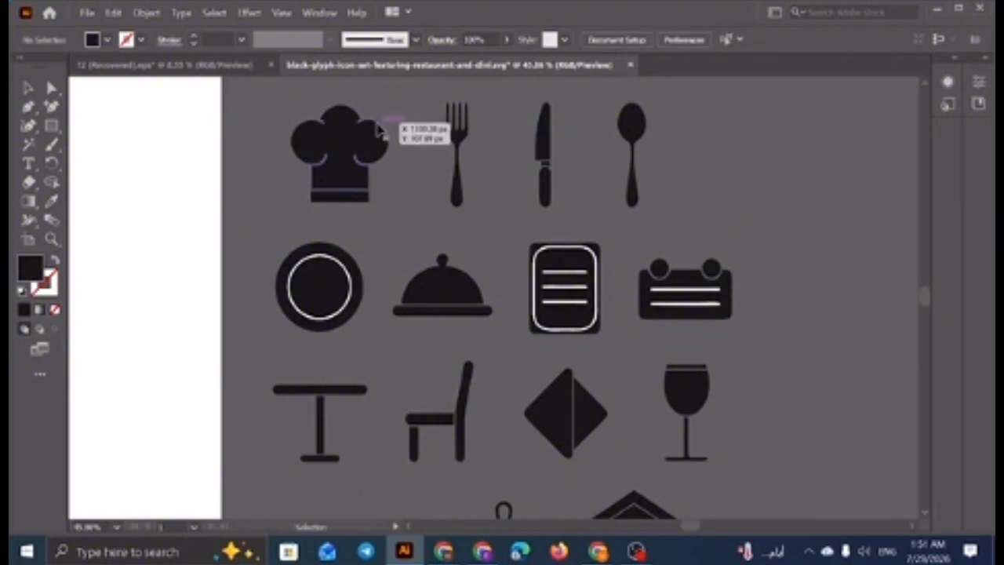
scroll(368, 130, up, 1)
scroll(791, 440, down, 5)
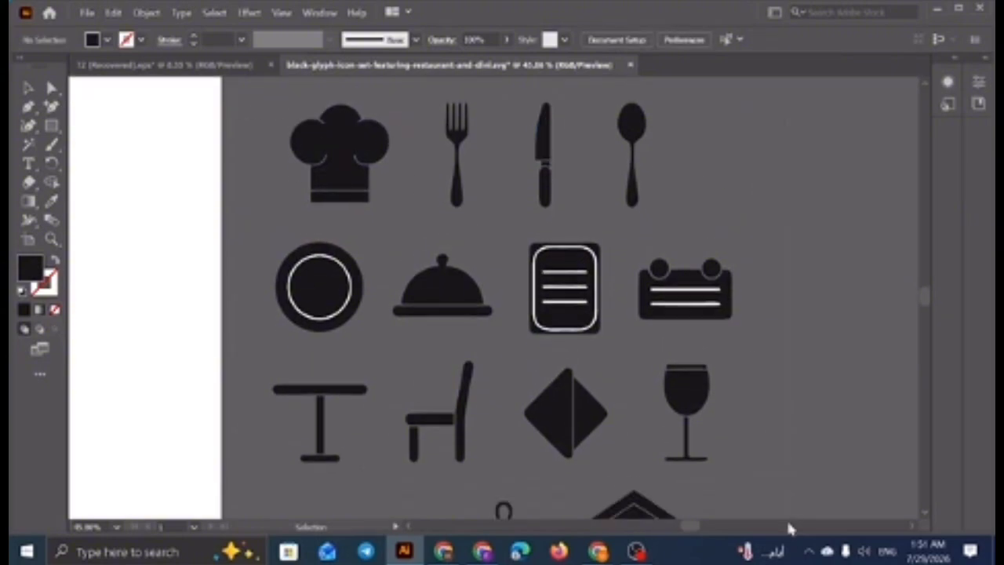
- Select all the restaurant icon shapes on the pasteboard and group them
drag(788, 538, 785, 494)
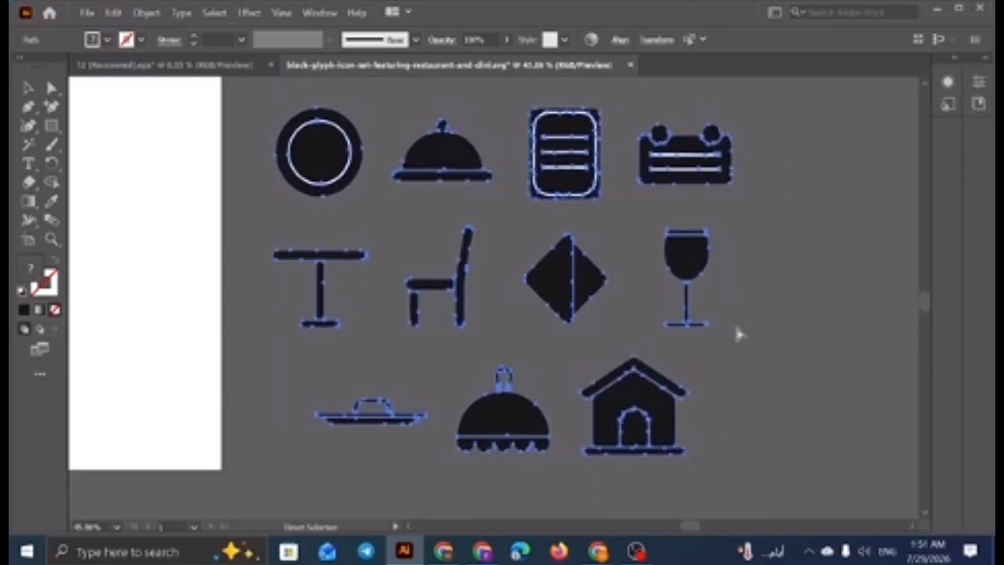
key(ctrl+g)
click(788, 250)
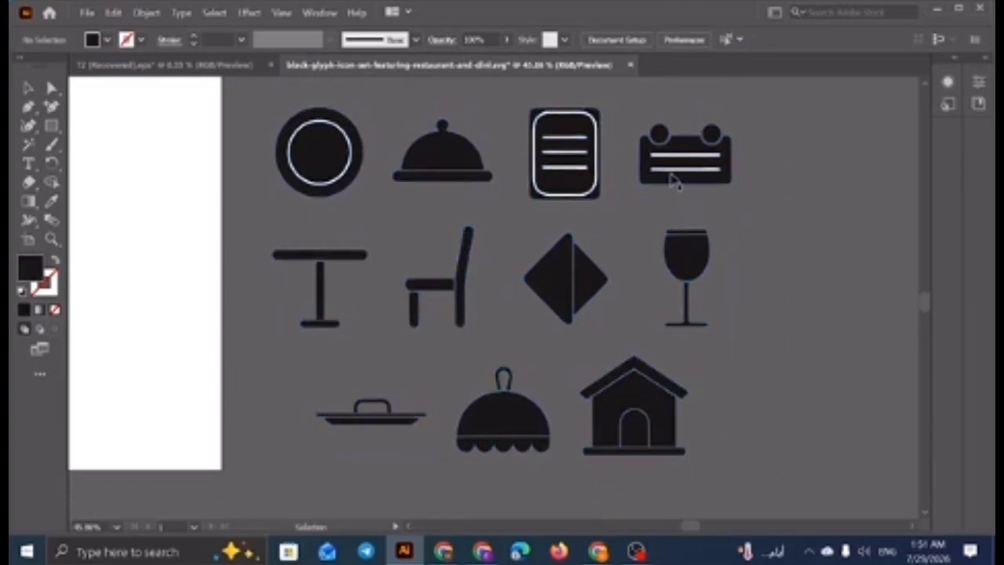
- Apply Pathfinder Divide to the grouped restaurant icon set and deselect it
click(672, 166)
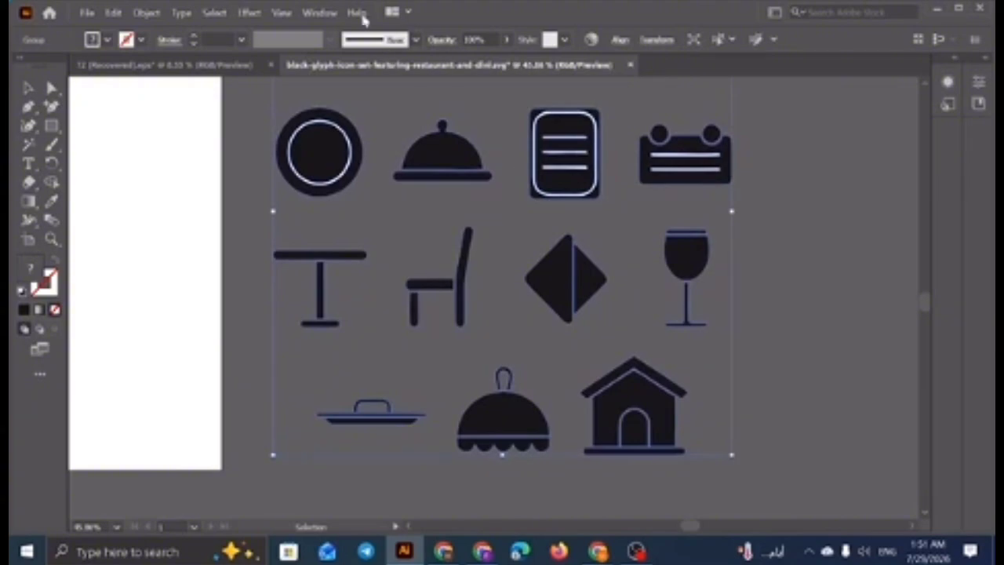
click(317, 16)
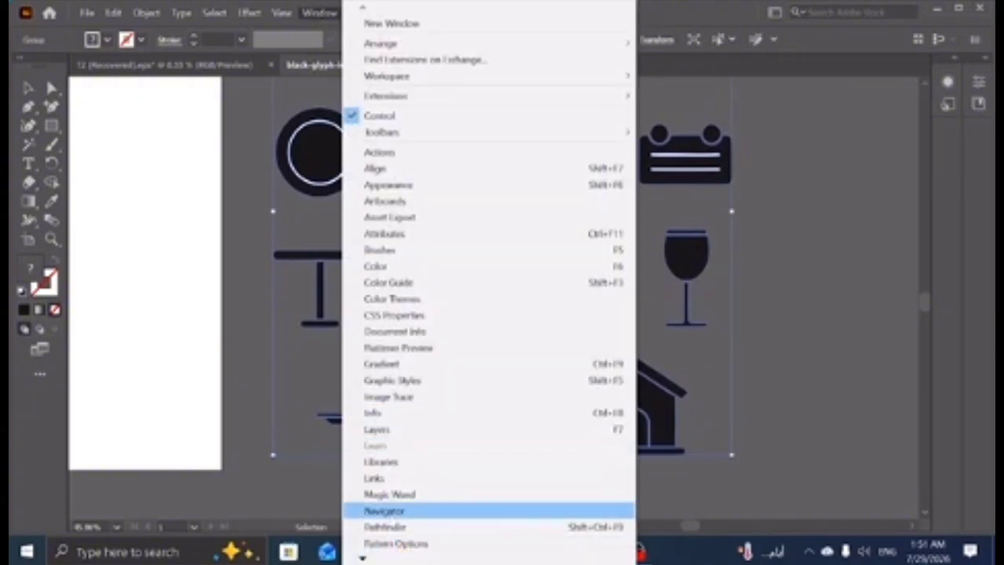
click(388, 526)
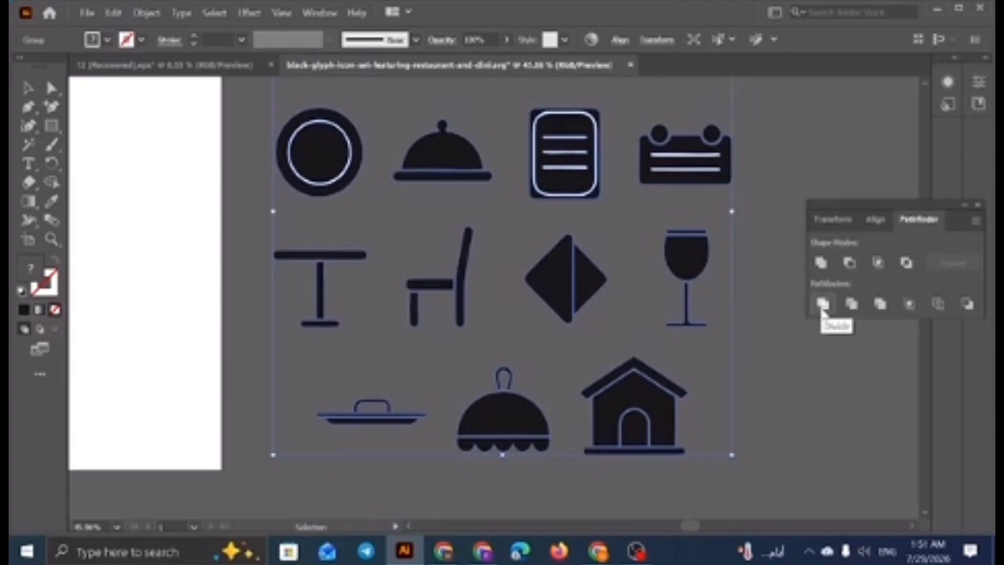
click(821, 308)
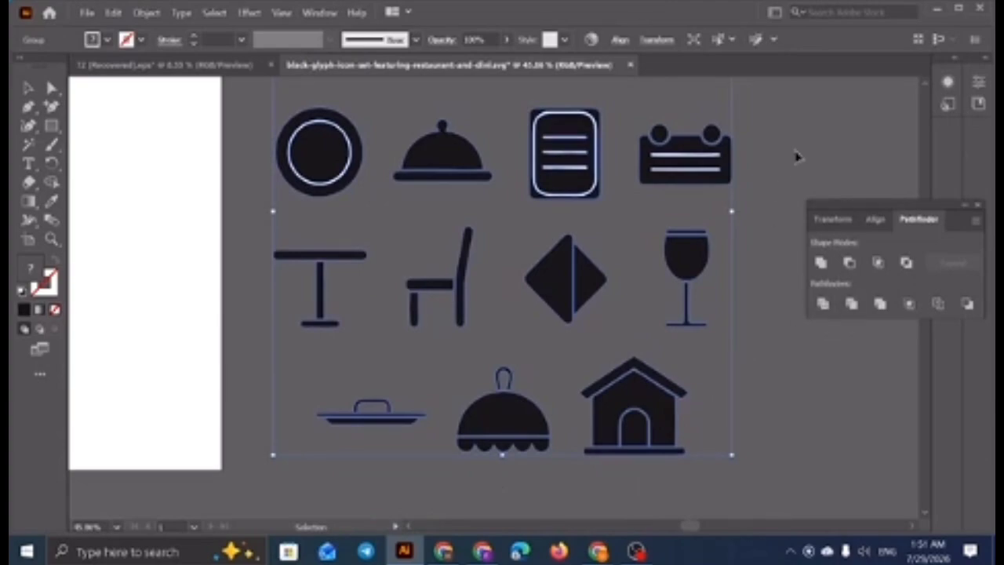
click(795, 157)
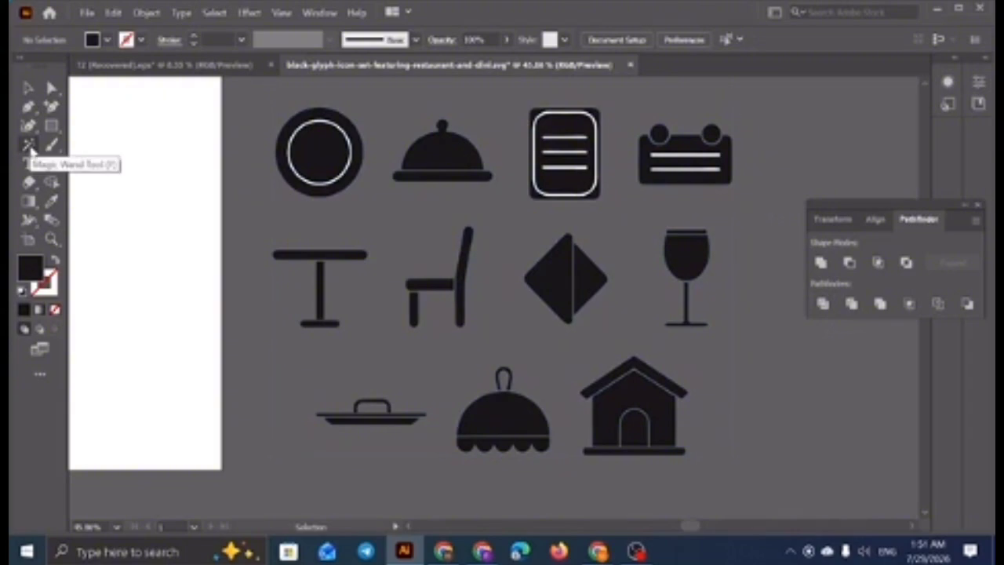
- Select all the white details of the plate, menu and sign icons with the Magic Wand and delete them
click(29, 146)
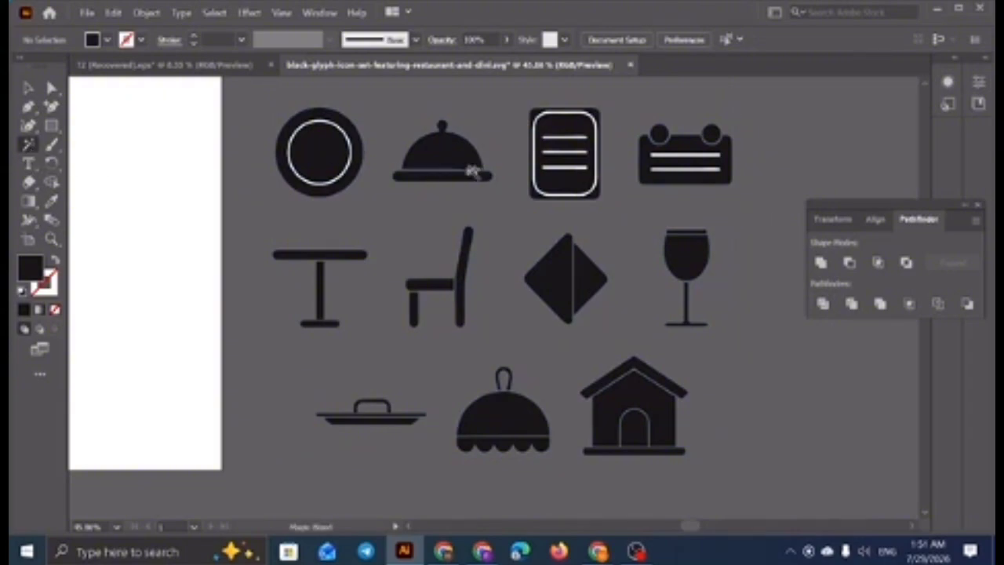
click(555, 137)
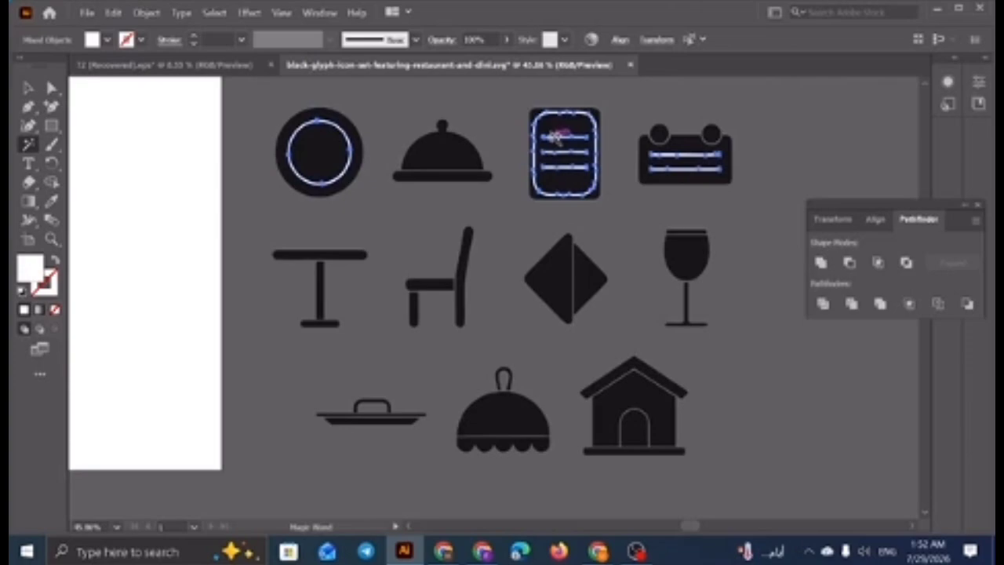
key(Delete)
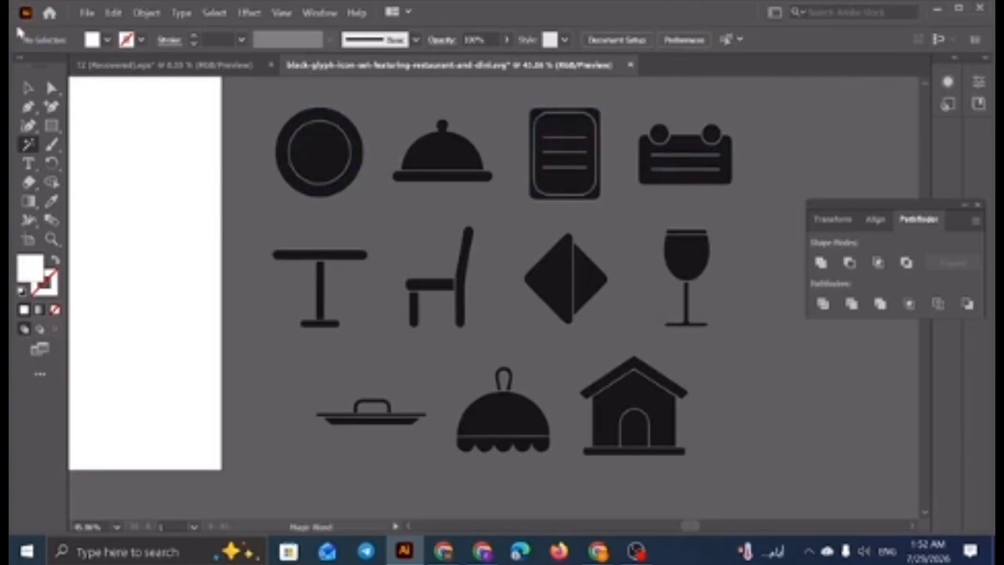
- Undo the deletion of the white details and clear the selection
click(28, 88)
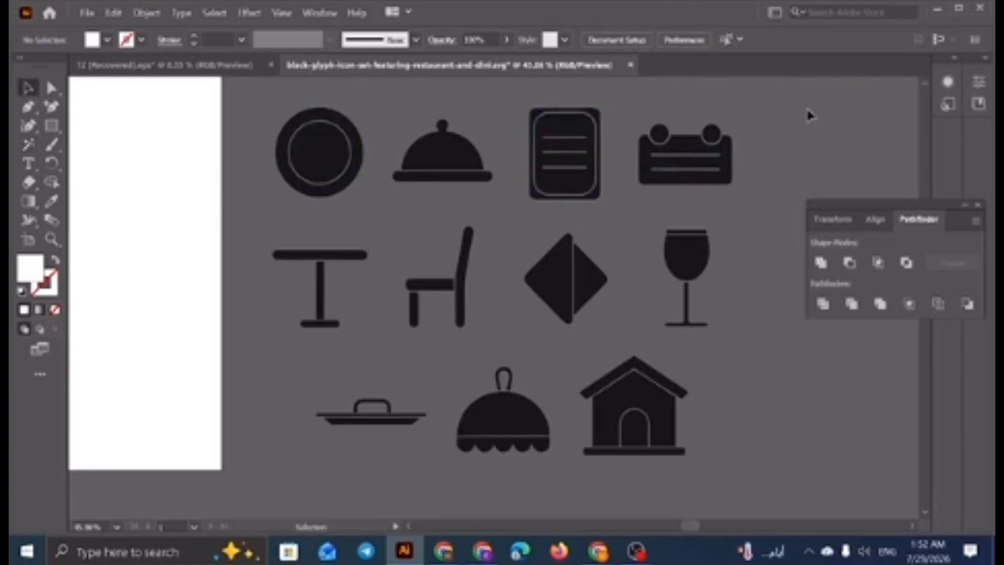
click(713, 154)
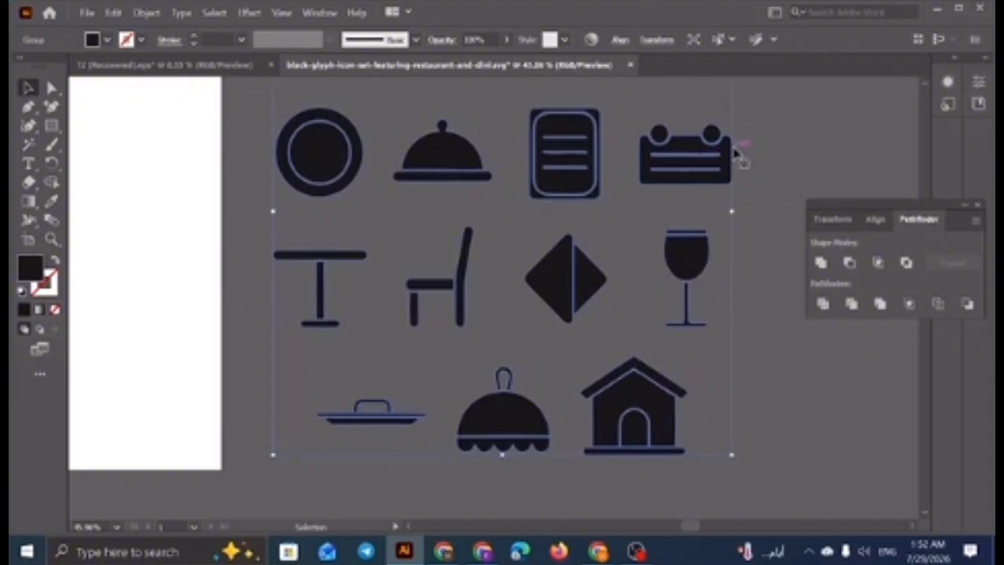
key(a)
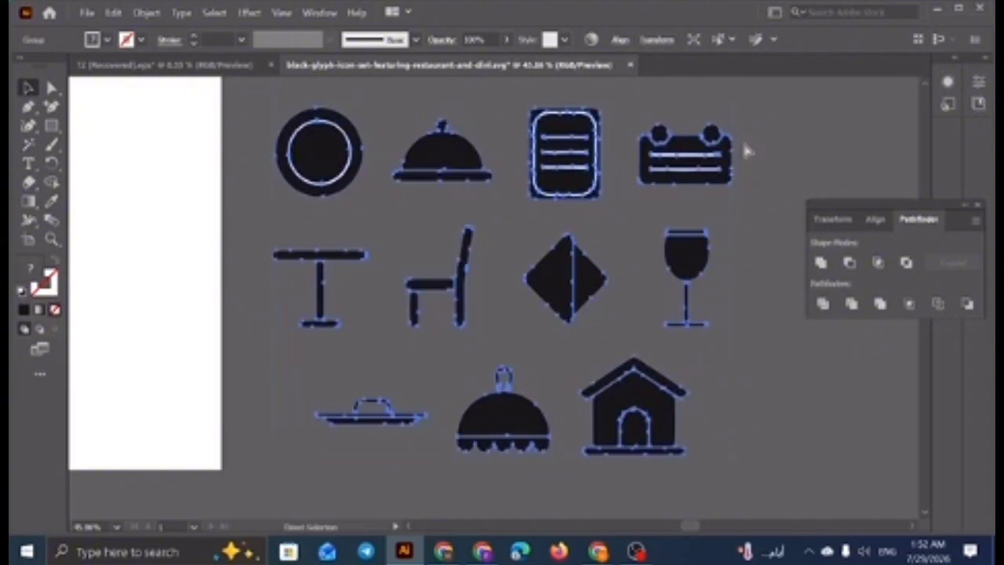
key(v)
click(747, 152)
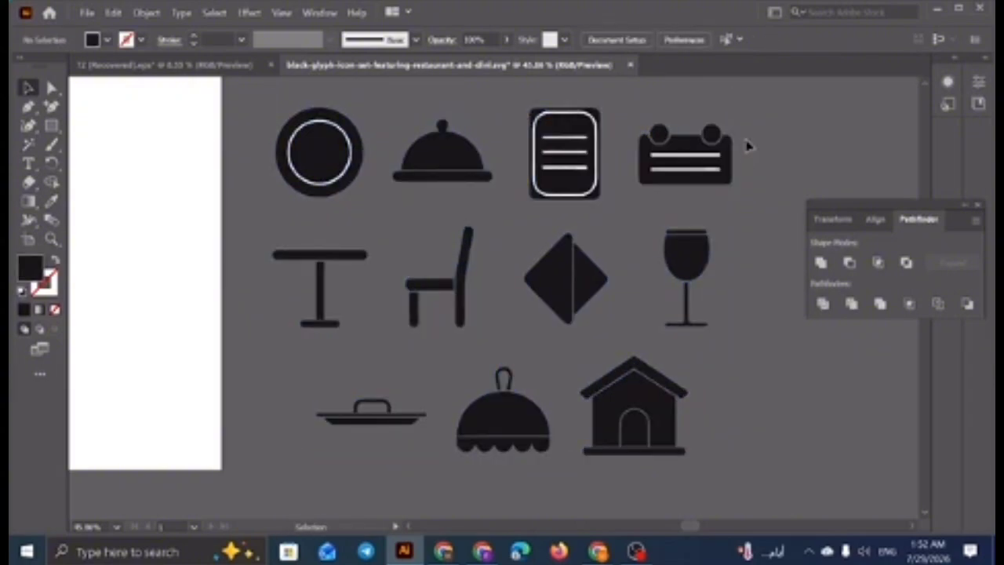
- Reselect the icon group and divide its overlapping shapes again with Pathfinder Divide
click(691, 153)
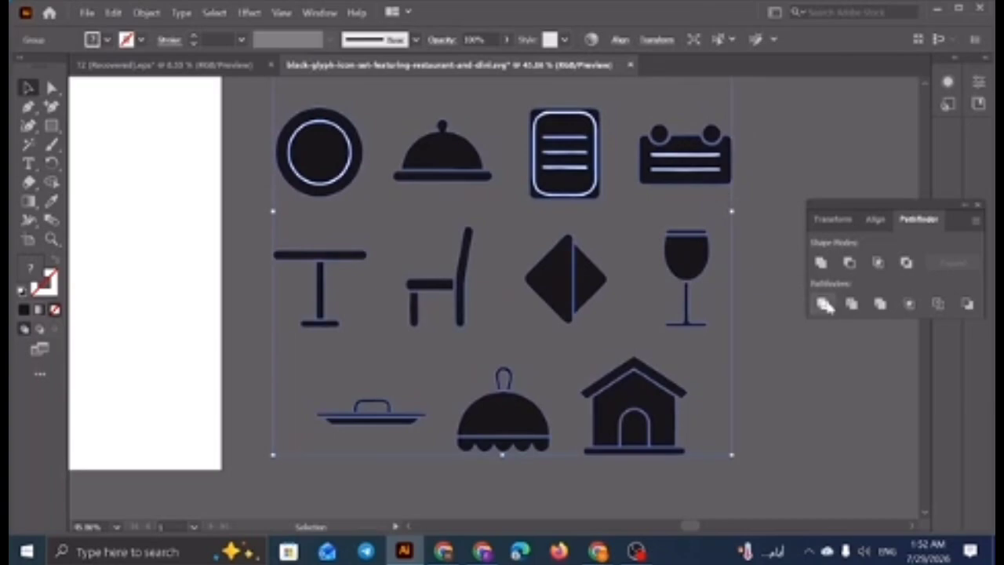
click(977, 206)
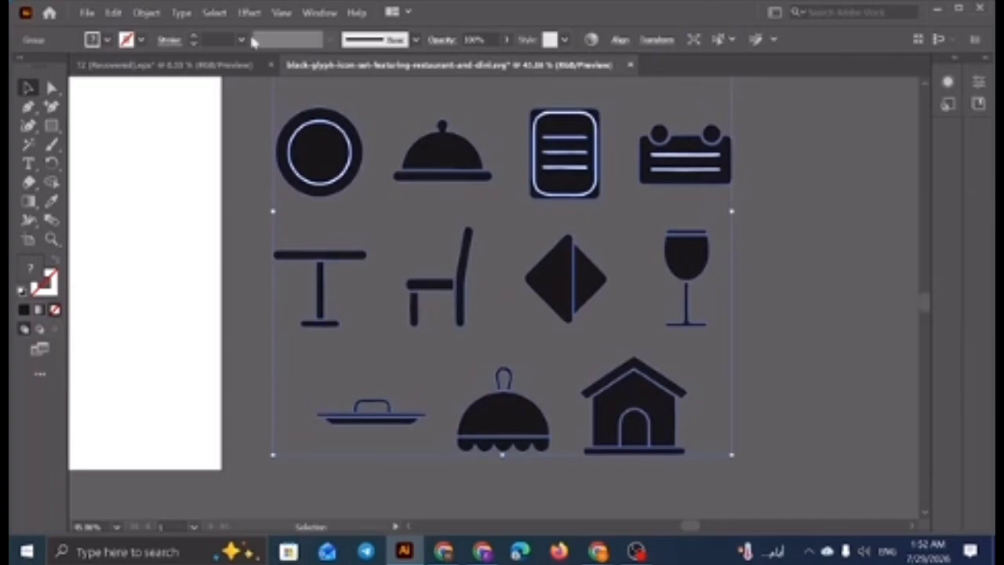
click(319, 14)
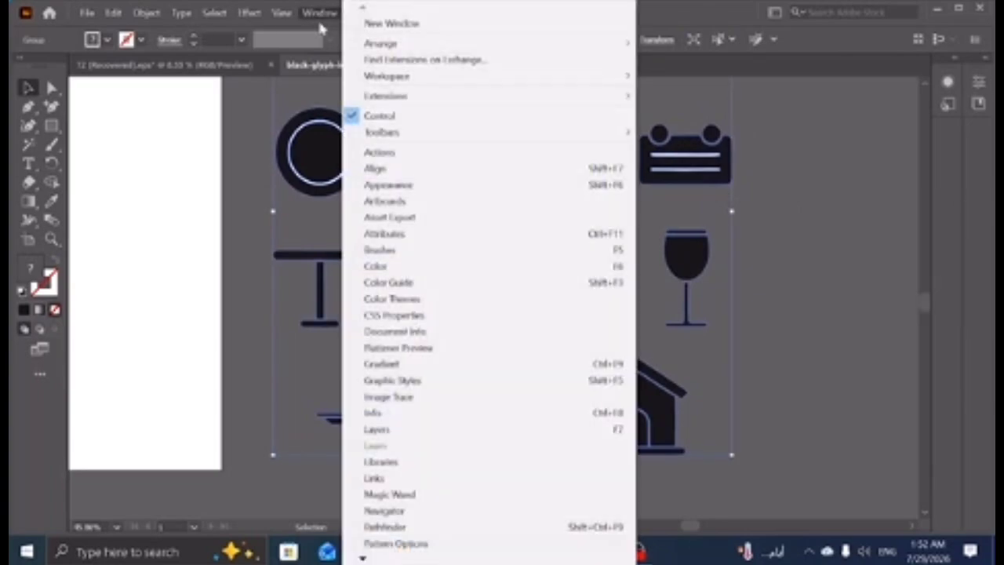
click(384, 526)
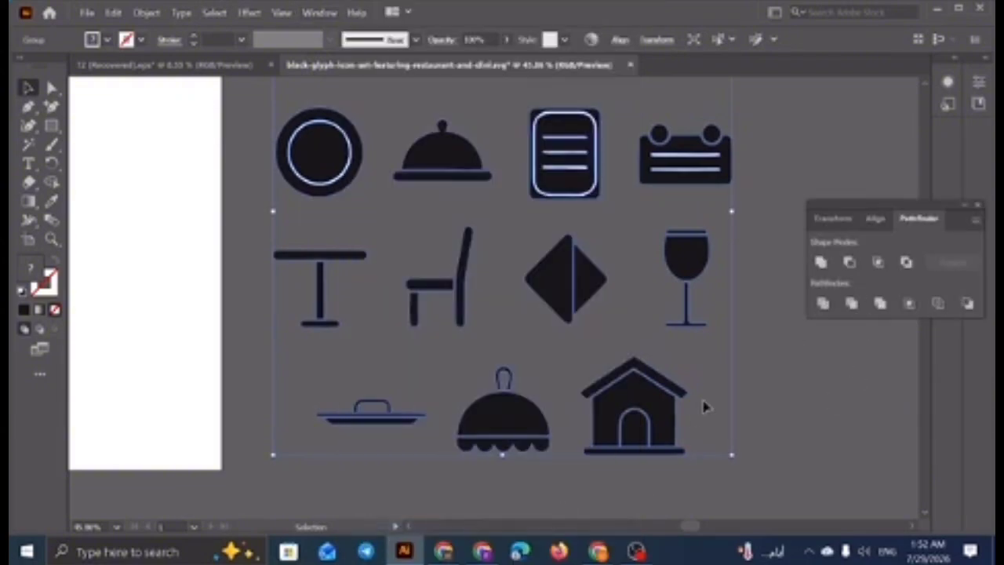
click(822, 306)
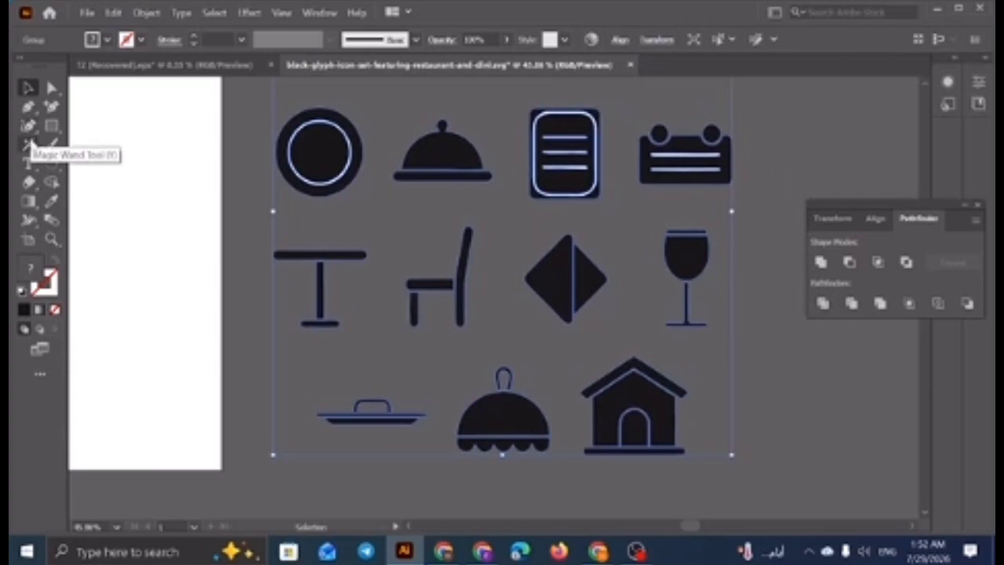
- Try to select the icons' white details with the Magic Wand while the whole group is selected
click(30, 145)
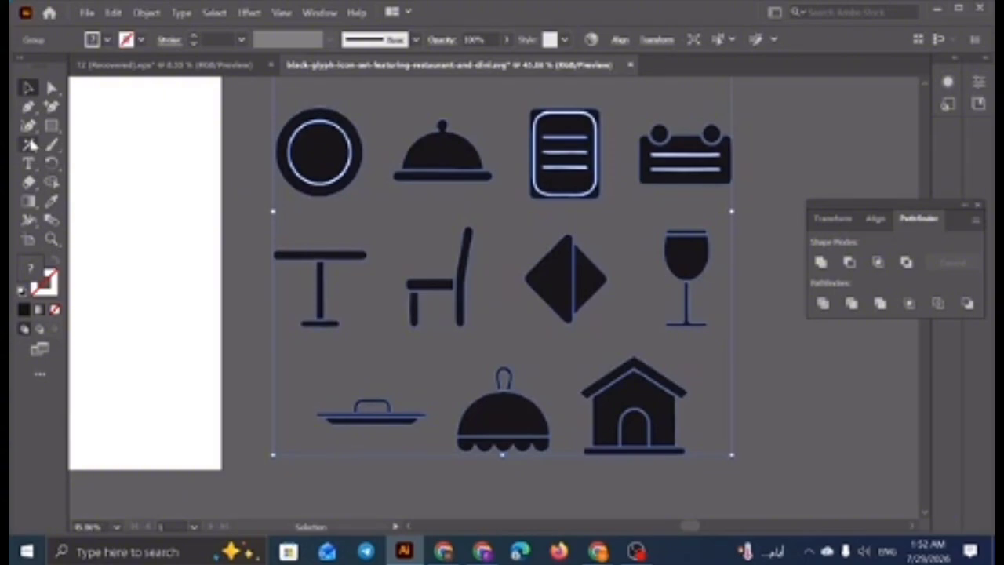
click(30, 145)
click(486, 171)
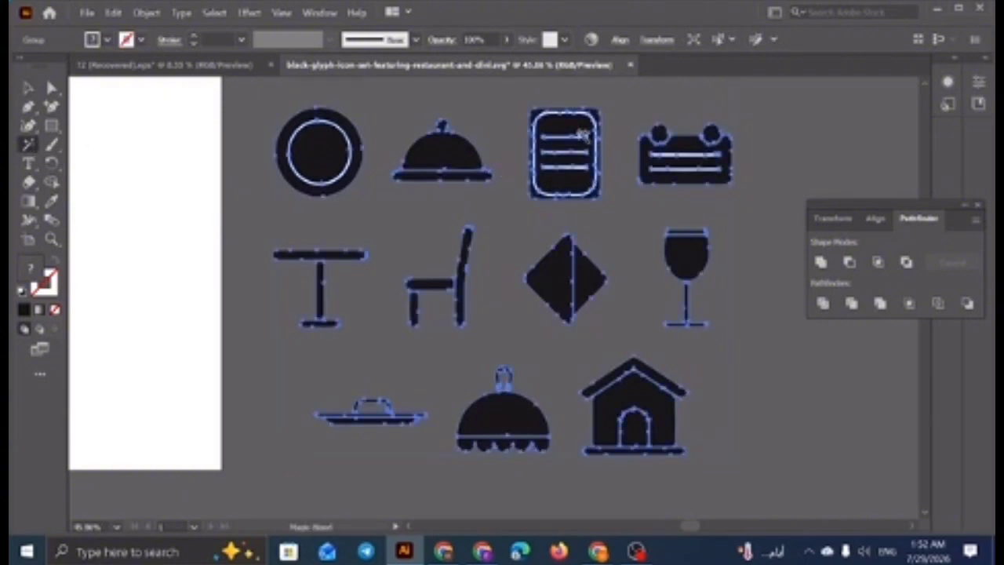
- Group the restaurant icons again and enter isolation mode on the group
click(28, 88)
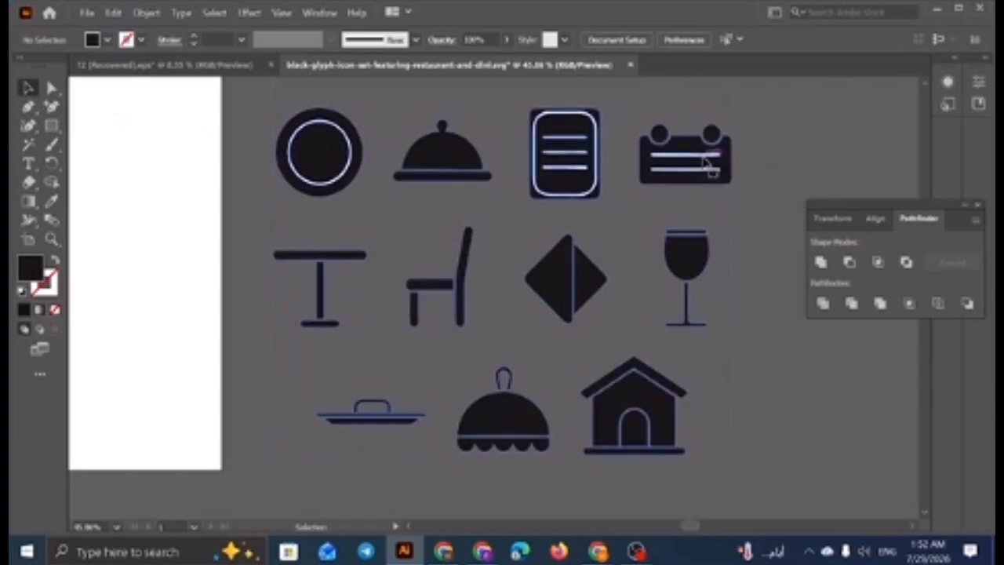
key(ctrl+g)
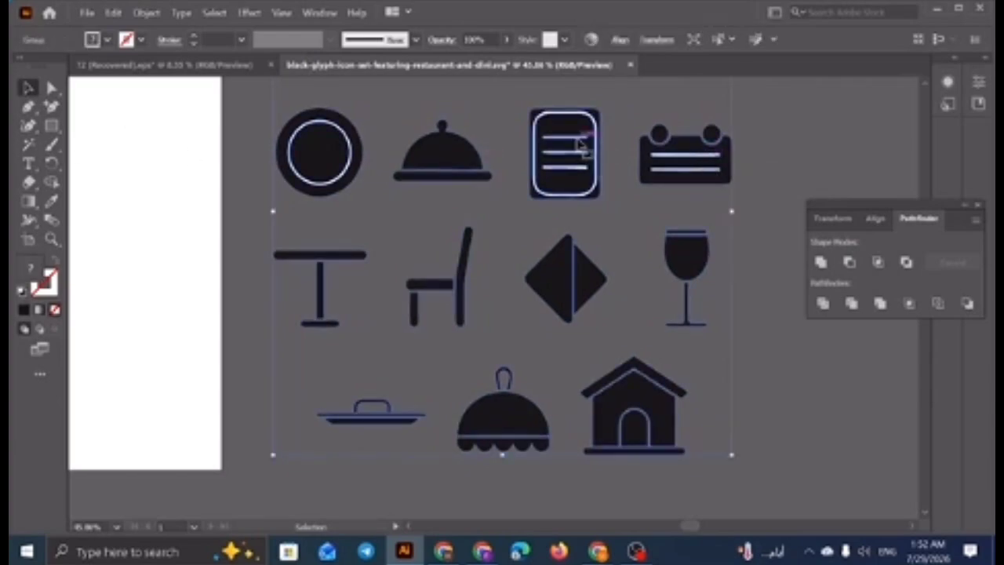
double_click(580, 146)
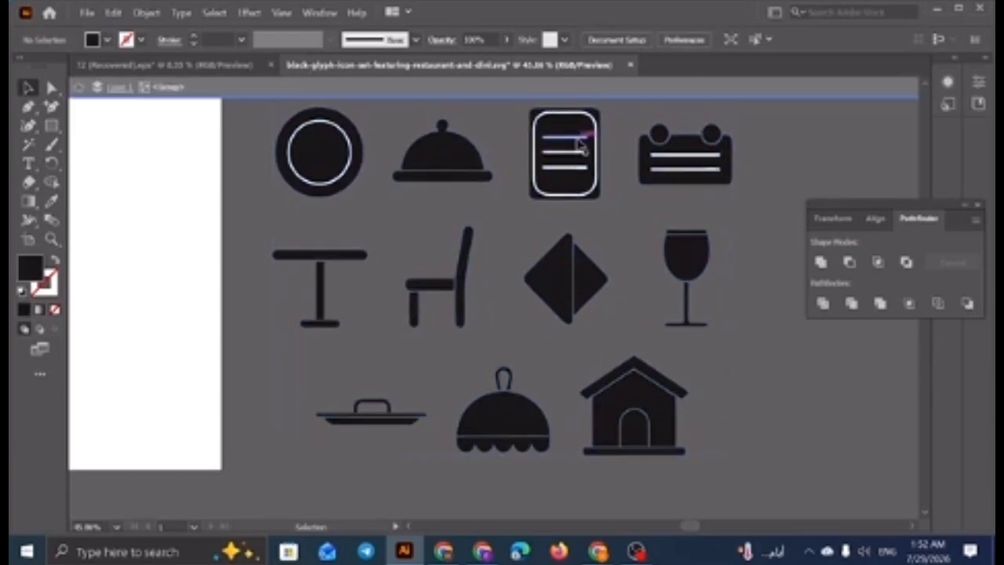
- Try to delete the white details inside the isolated group with the Magic Wand, and undo the deletion
click(30, 147)
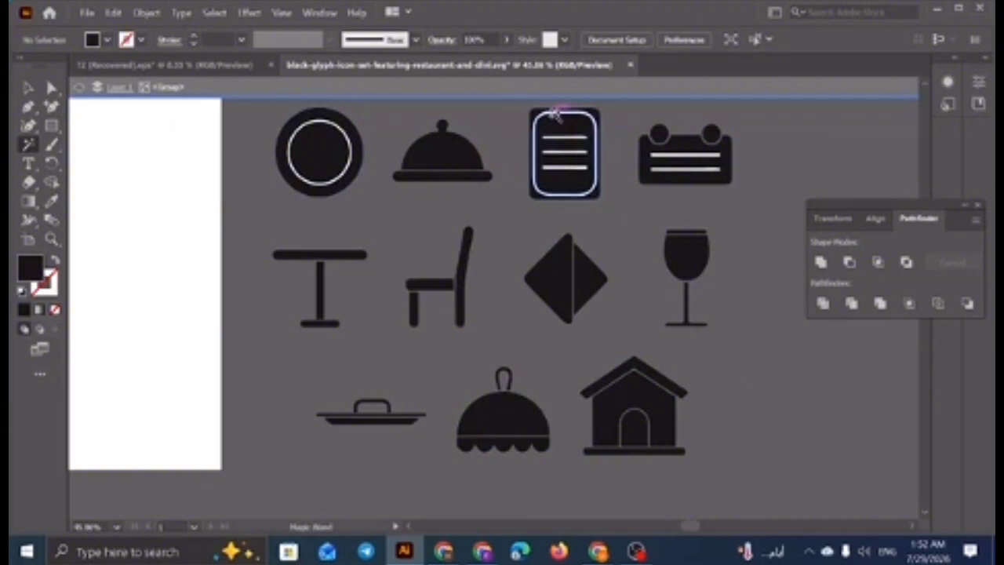
click(553, 114)
key(Delete)
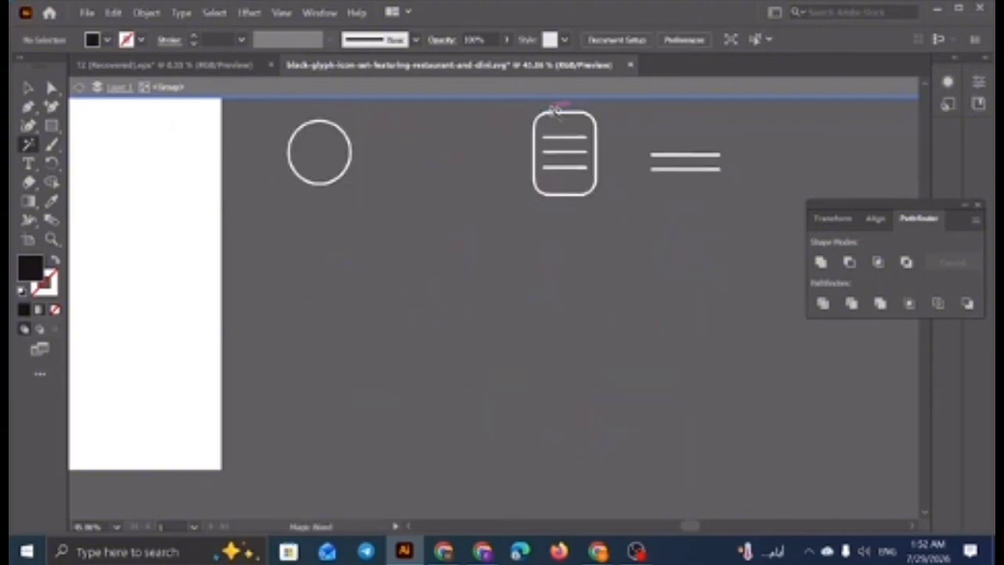
key(ctrl+z)
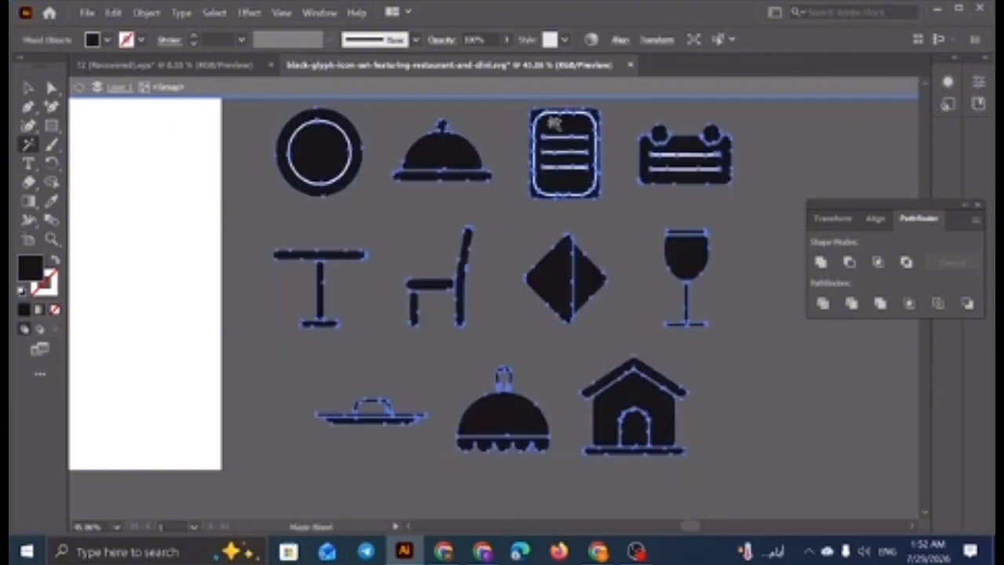
- Try to remove unwanted shapes from the isolated icon group by Magic Wand selection on the menu card, and undo the deletion
click(27, 87)
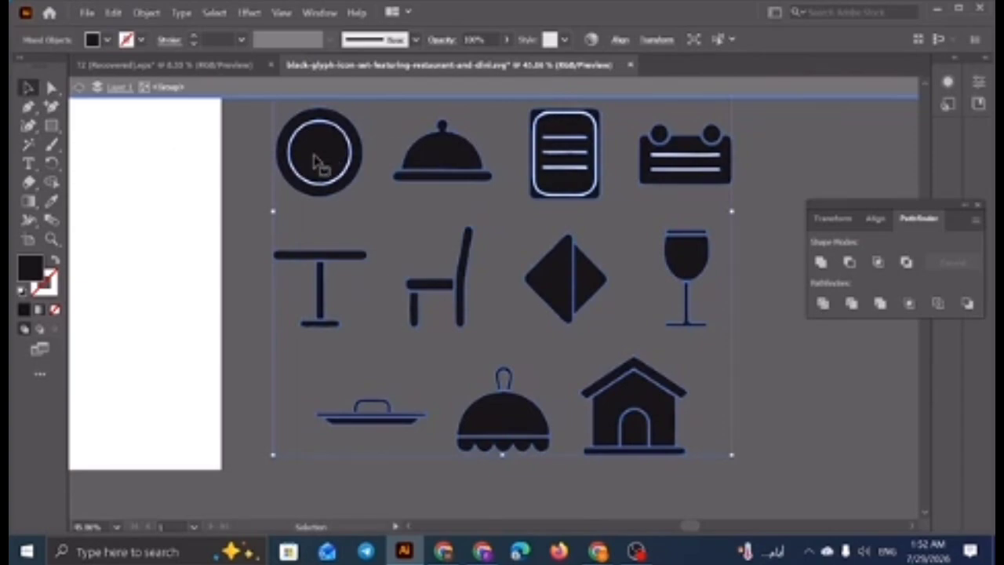
click(305, 227)
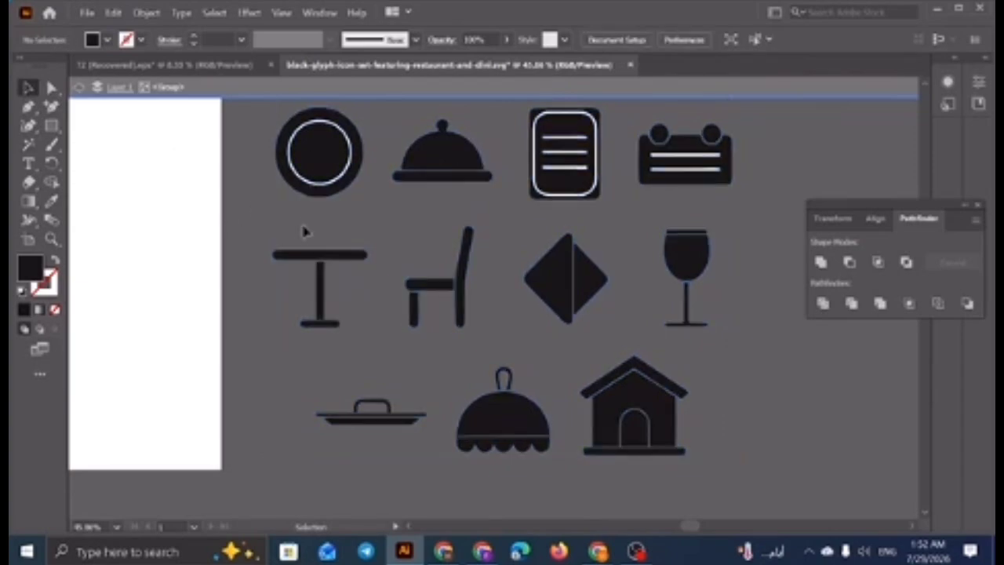
scroll(535, 251, up, 3)
scroll(564, 235, up, 3)
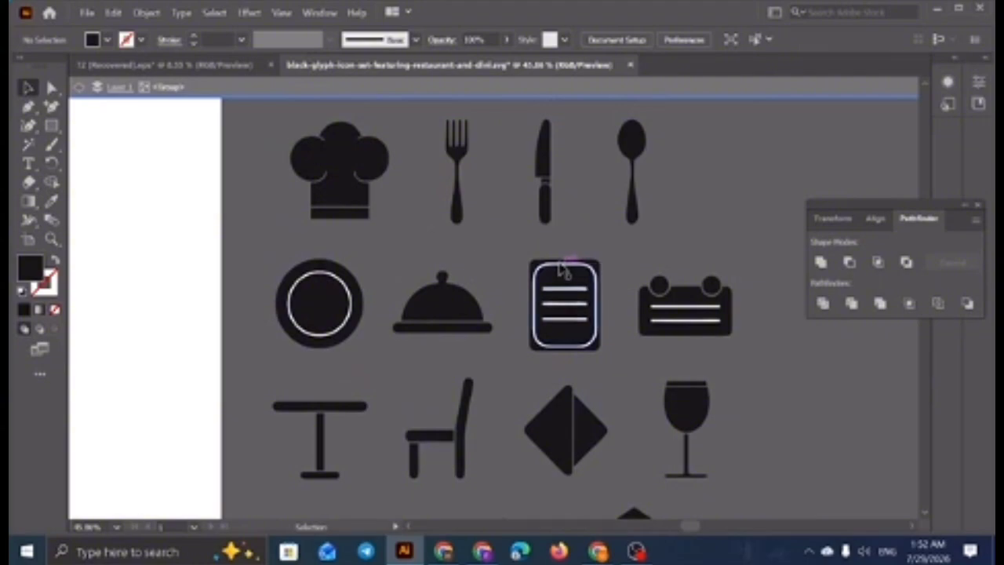
click(561, 269)
key(y)
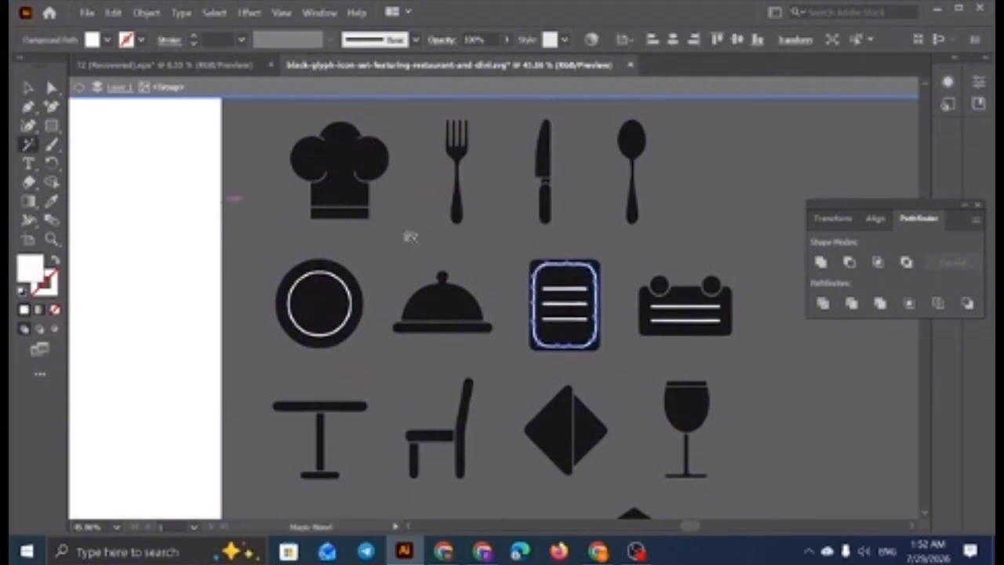
click(561, 285)
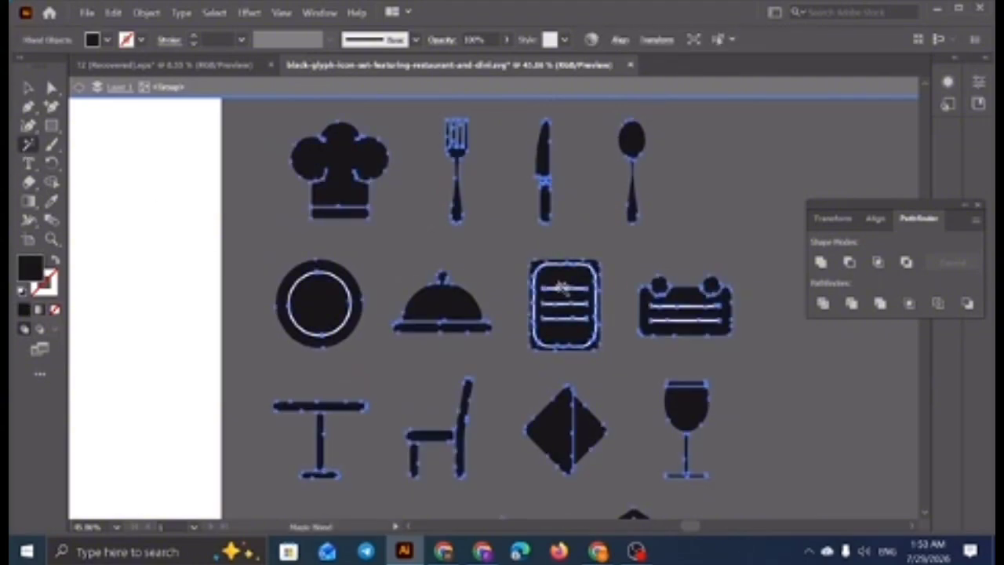
key(Delete)
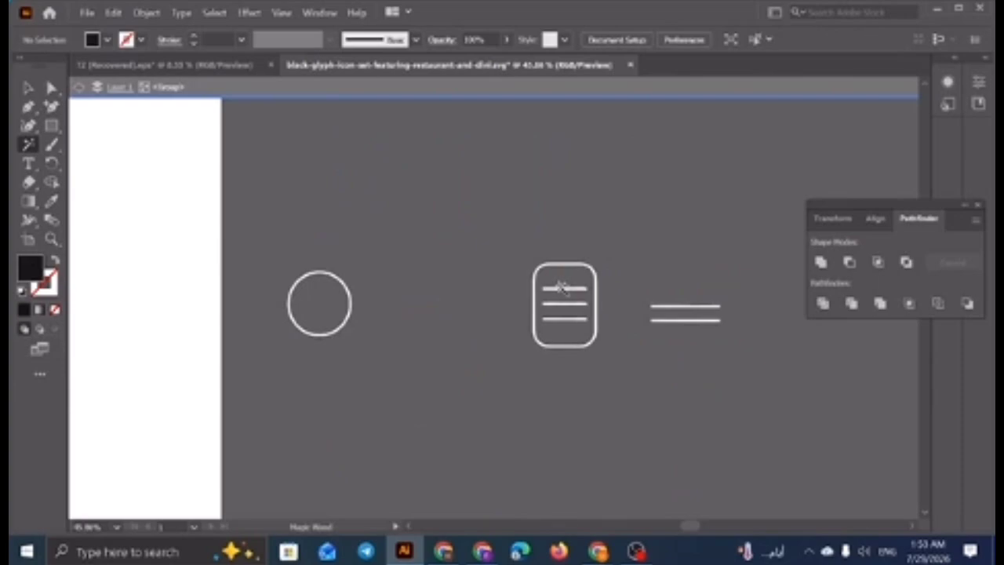
key(ctrl+z)
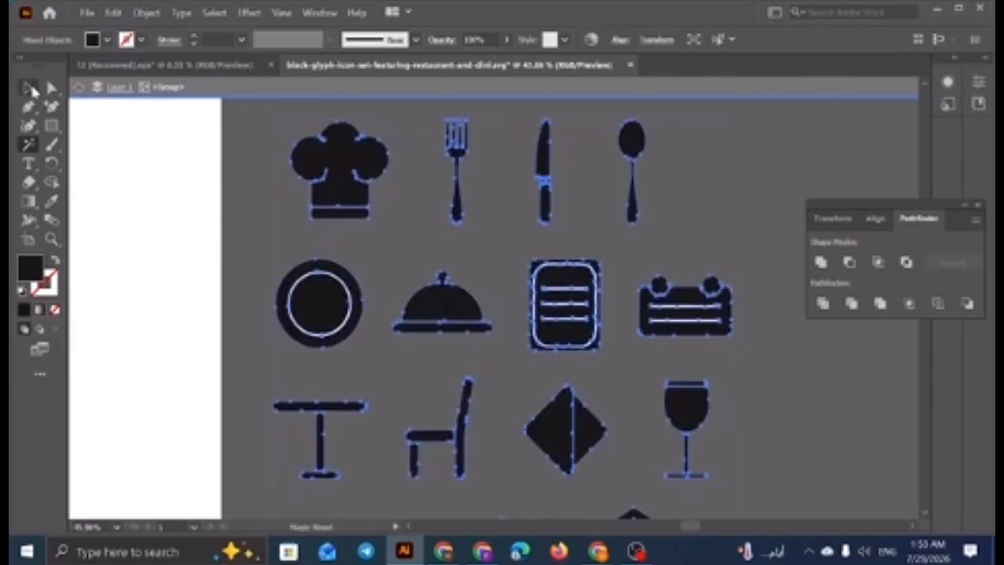
- Exit isolation mode, select the whole icon group and enlarge it from its centre so the thin white details are easier to pick
click(29, 88)
click(741, 205)
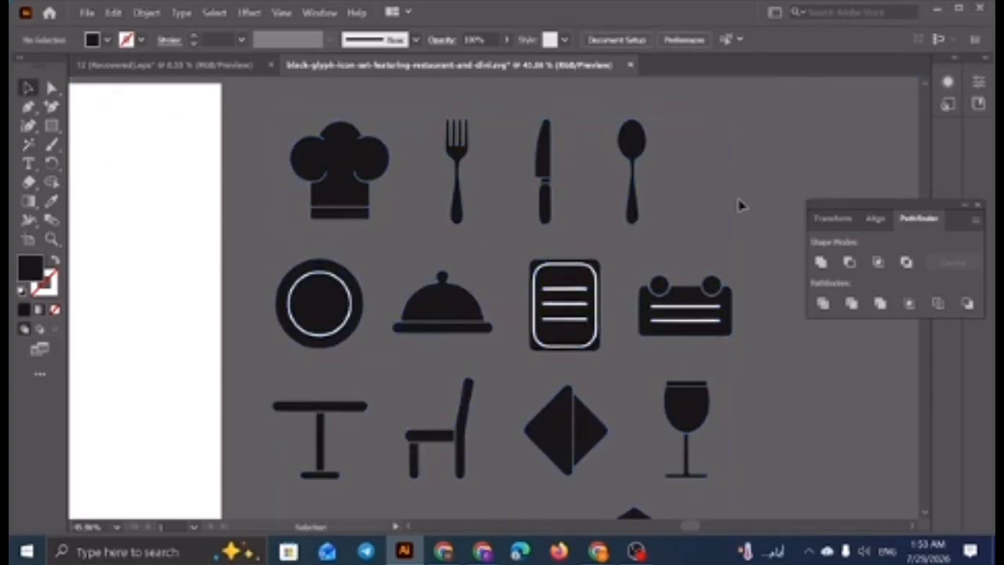
click(681, 304)
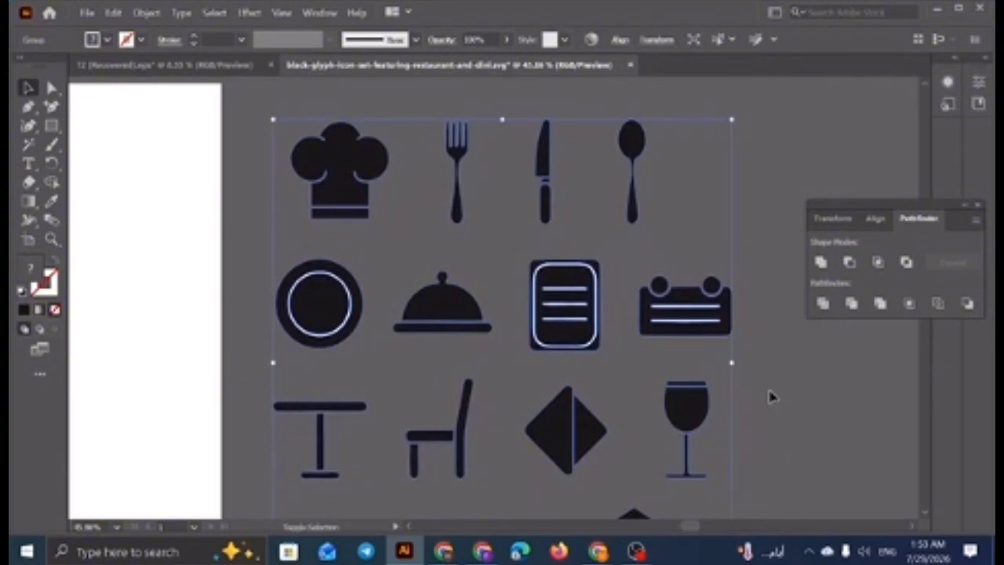
drag(735, 364, 845, 411)
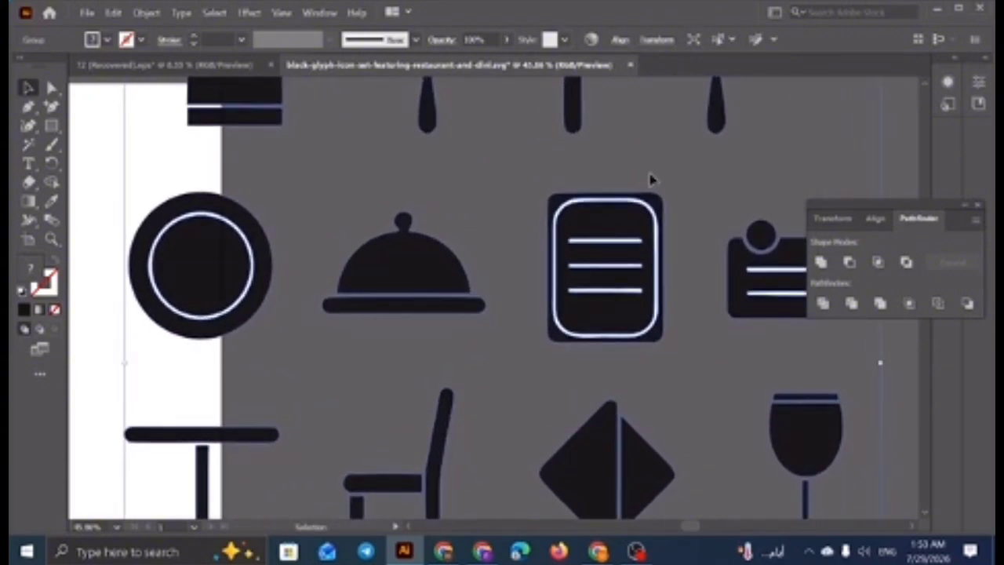
- Isolate the enlarged group, select all white details through a menu card line with the Magic Wand, and delete them
double_click(657, 218)
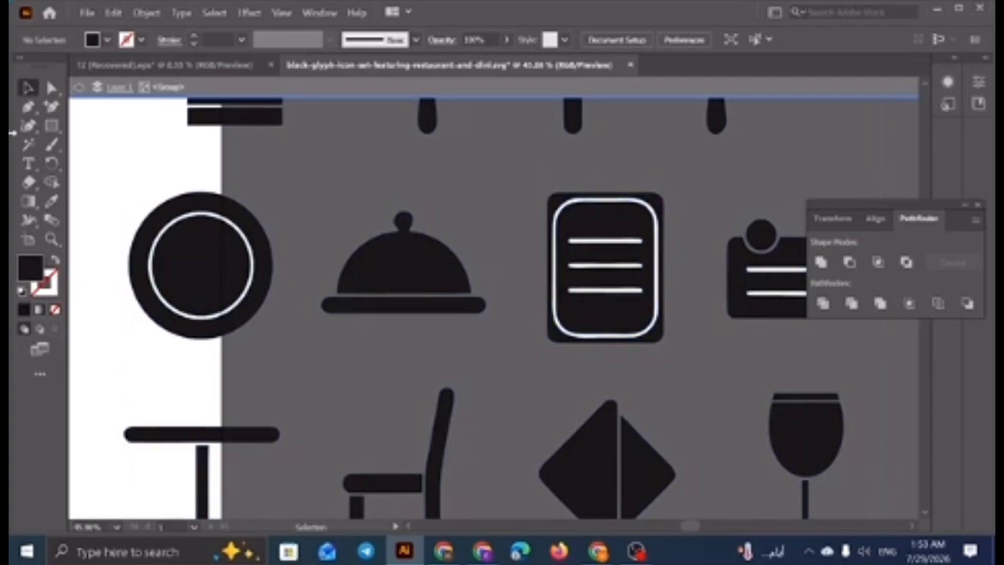
key(y)
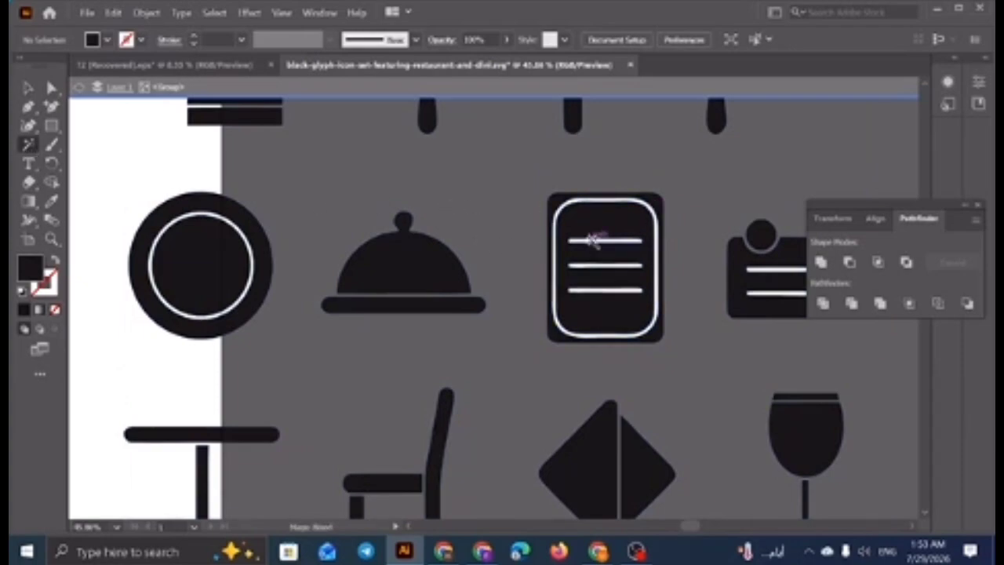
click(593, 240)
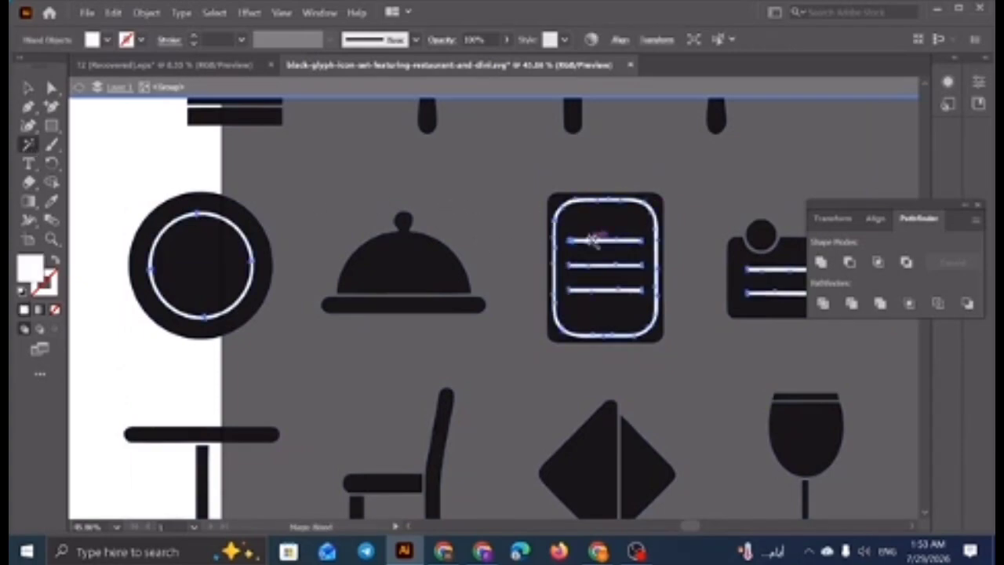
key(ctrl+shift+a)
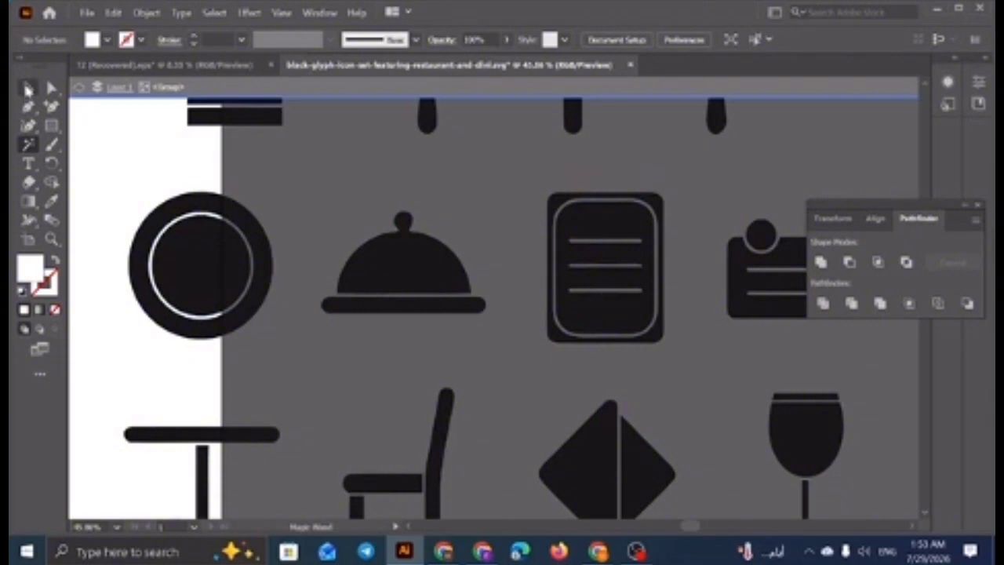
- Exit isolation mode and scale the icon group down proportionally so the whole set fits beside the artboard
click(28, 88)
click(394, 85)
click(553, 252)
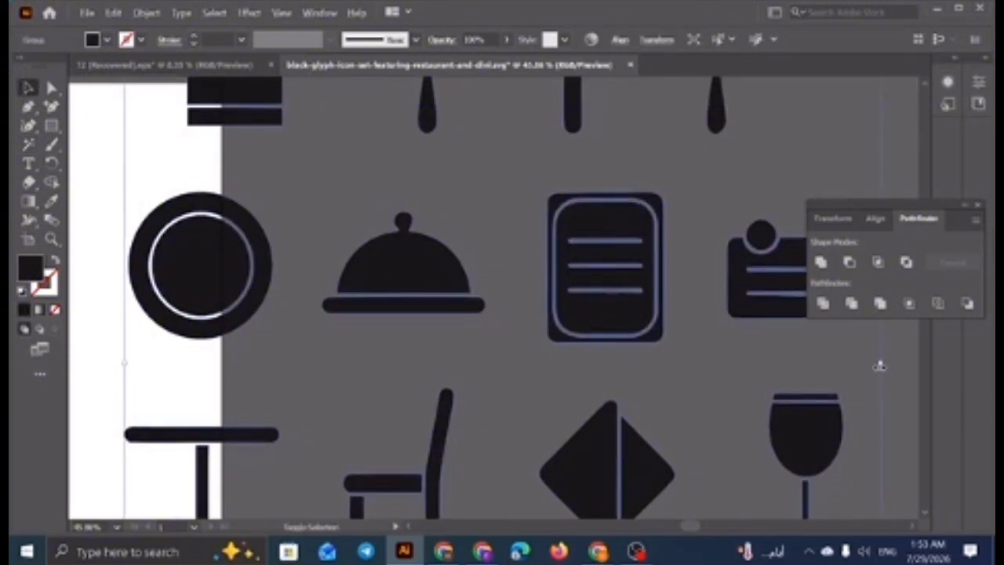
drag(880, 365, 664, 366)
drag(641, 329, 623, 274)
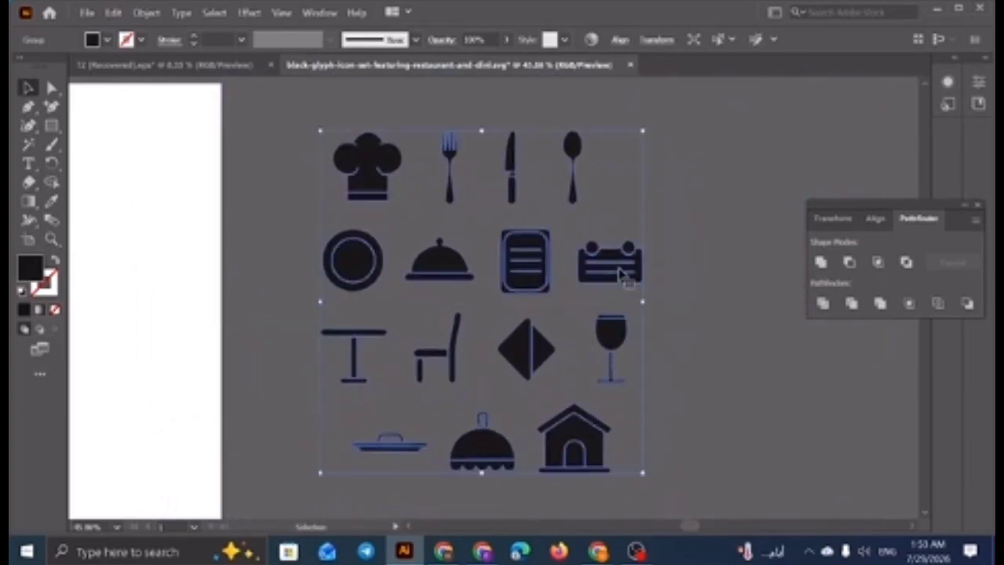
- Cut the cleaned icon group from the SVG document and close that document
key(Delete)
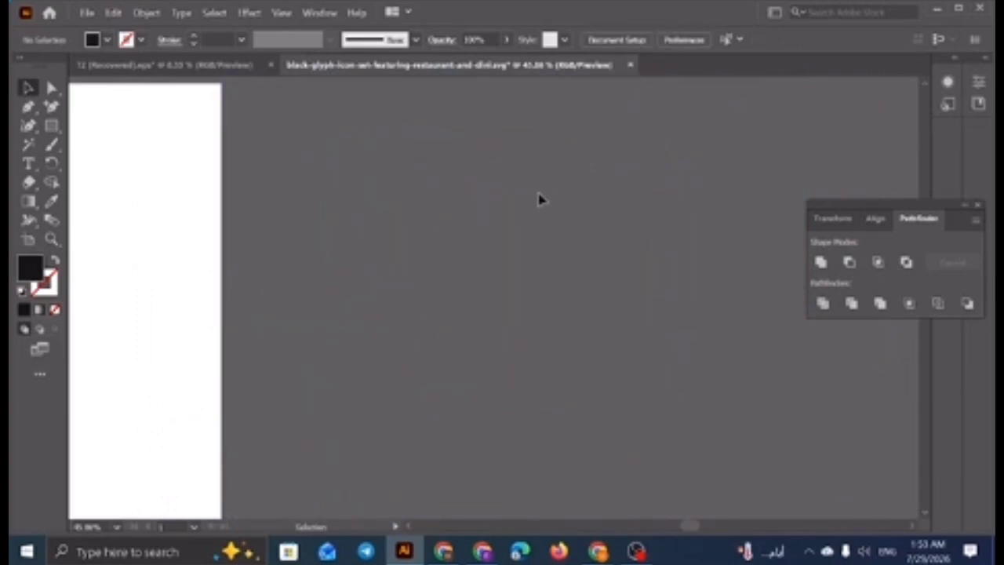
click(630, 66)
click(581, 295)
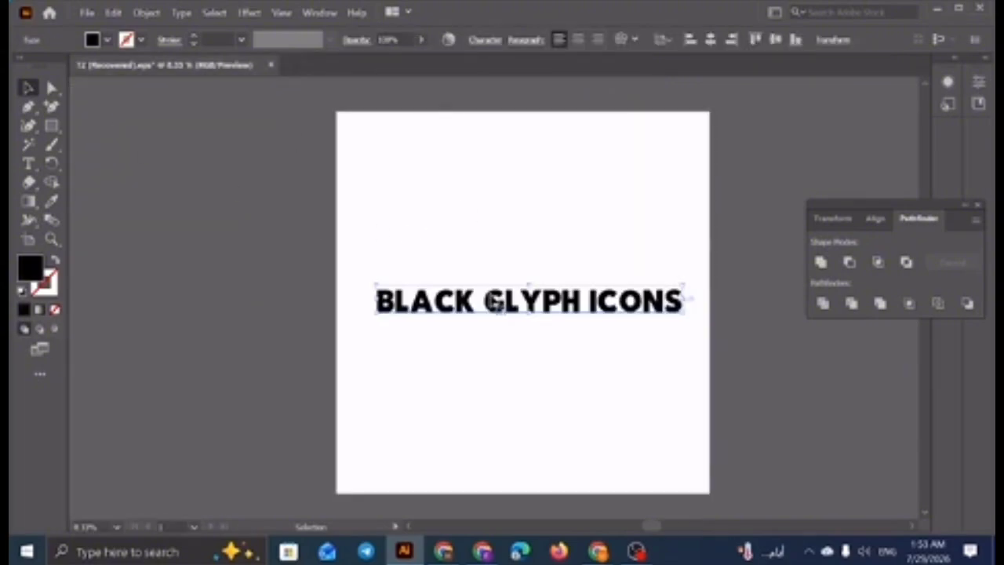
- Move the "BLACK GLYPH ICONS" title off the artboard and delete it
drag(488, 298, 417, 259)
scroll(415, 258, up, 2)
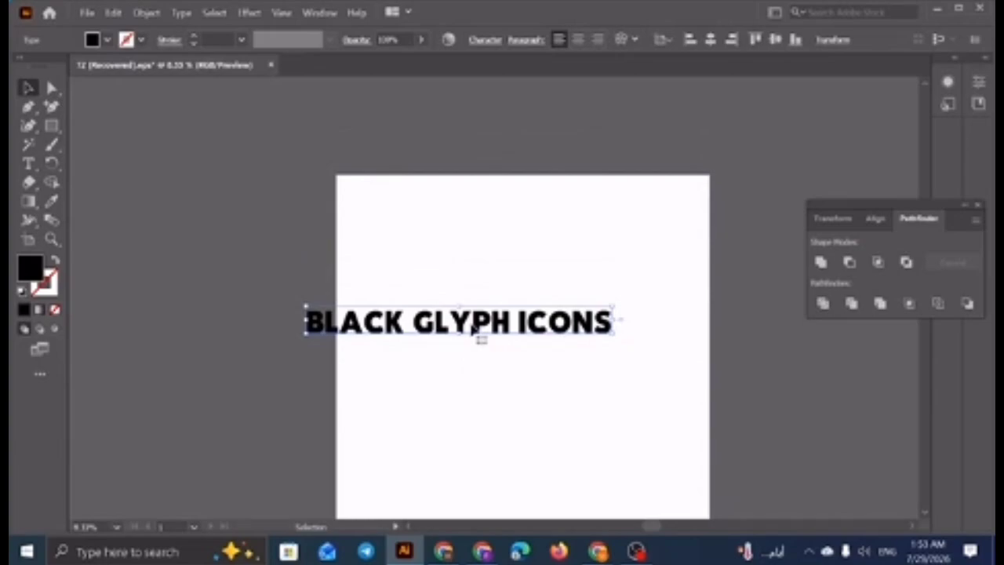
drag(473, 329, 472, 131)
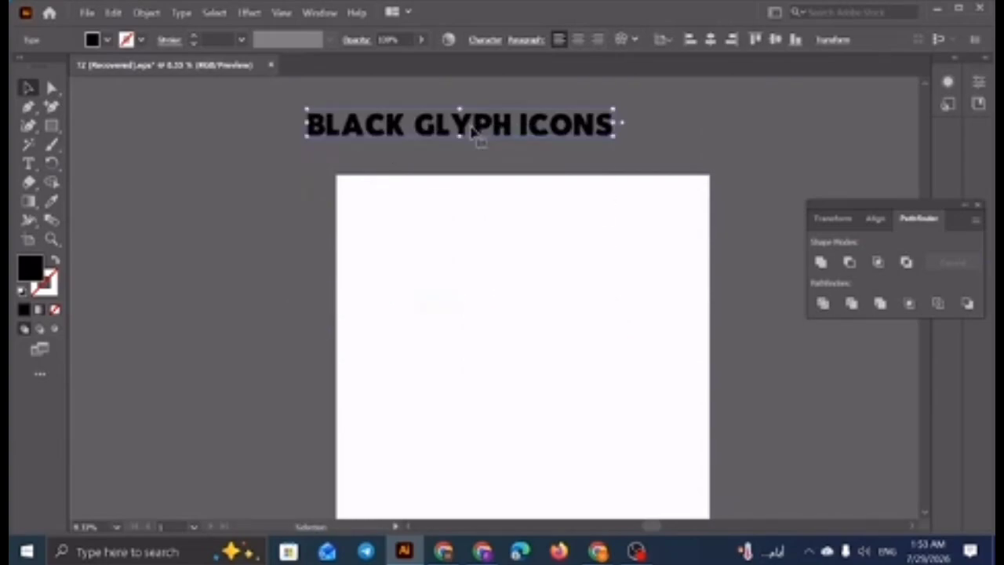
key(Delete)
click(515, 293)
scroll(515, 293, down, 1)
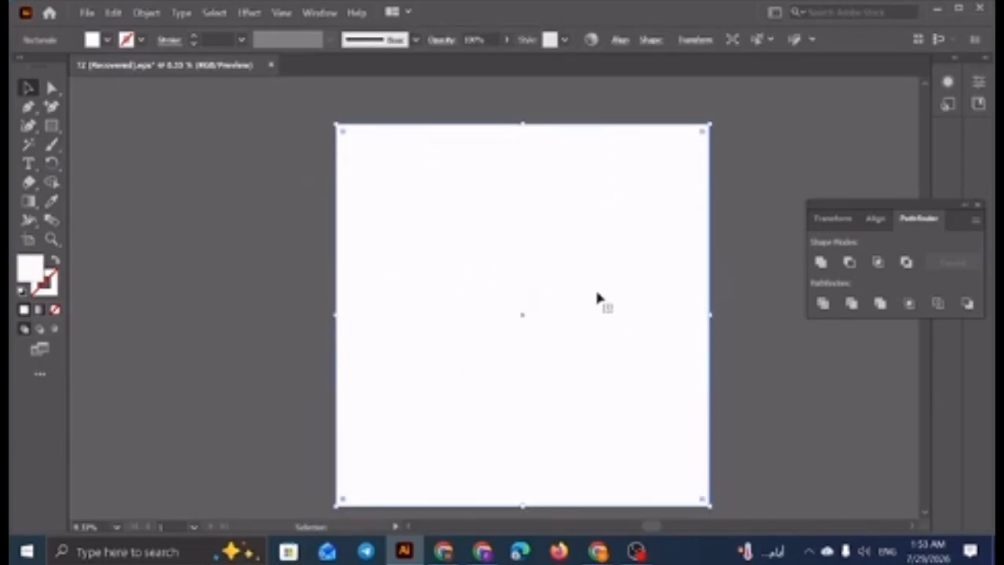
click(729, 199)
click(520, 212)
- Create a new 4000 x 4000 px document with one artboard
click(91, 14)
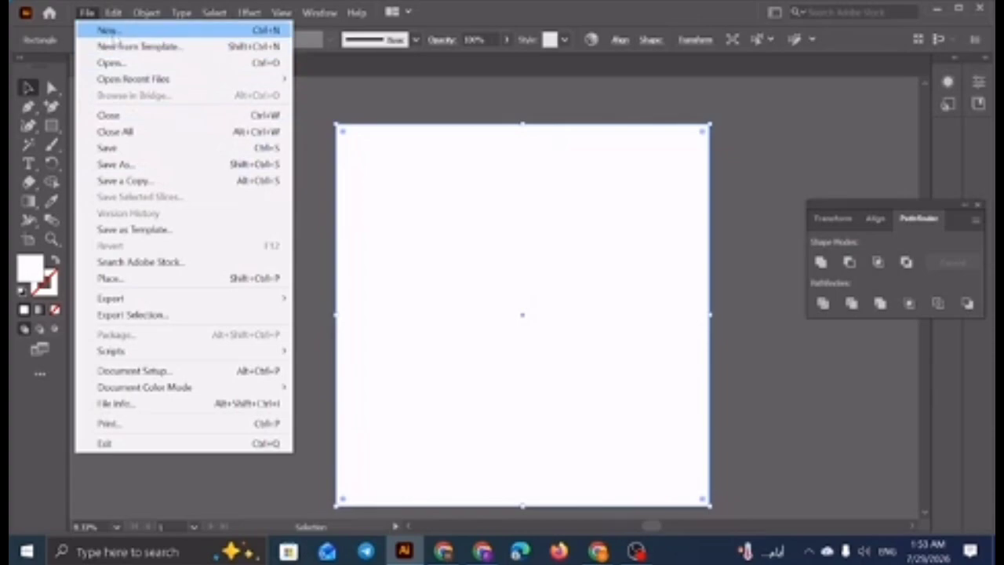
click(112, 33)
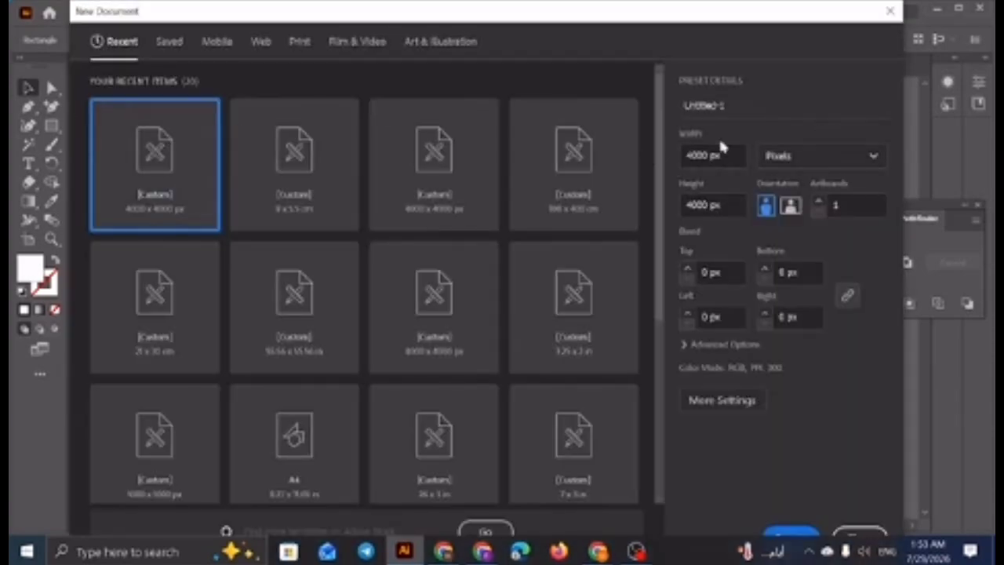
click(791, 533)
click(790, 536)
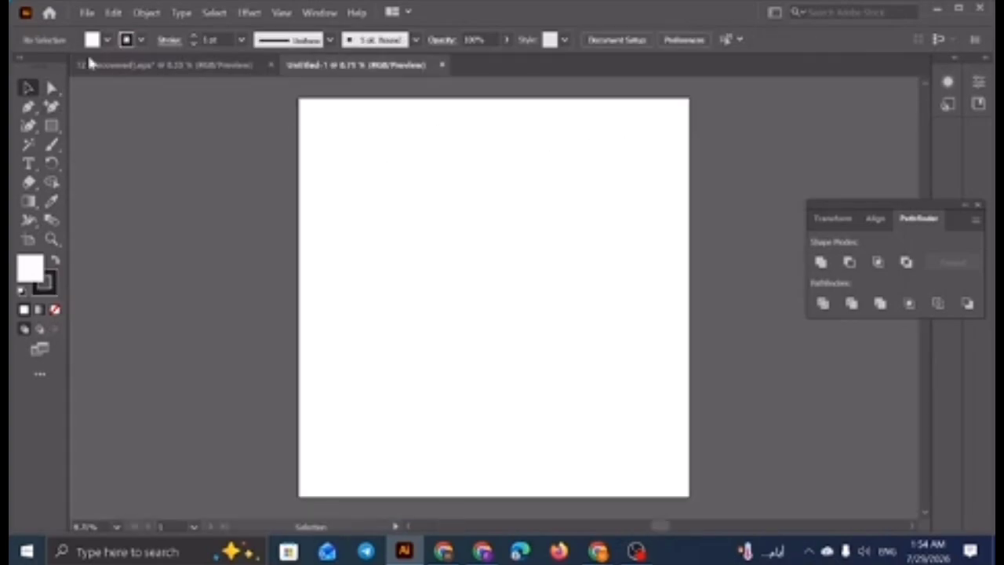
- Set the stroke to none and create a white 4000 x 4000 px rectangle with linked width and height
click(106, 39)
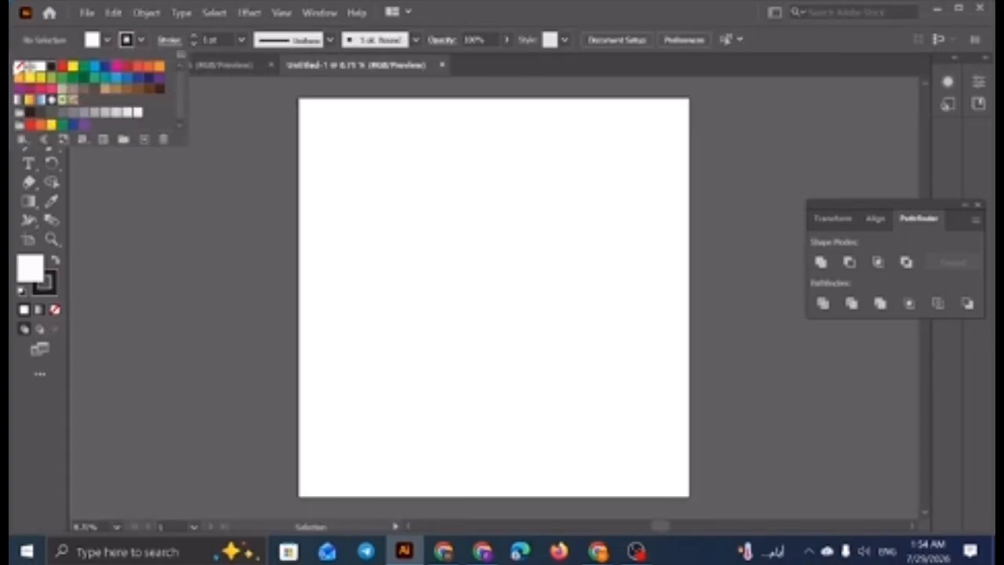
click(18, 67)
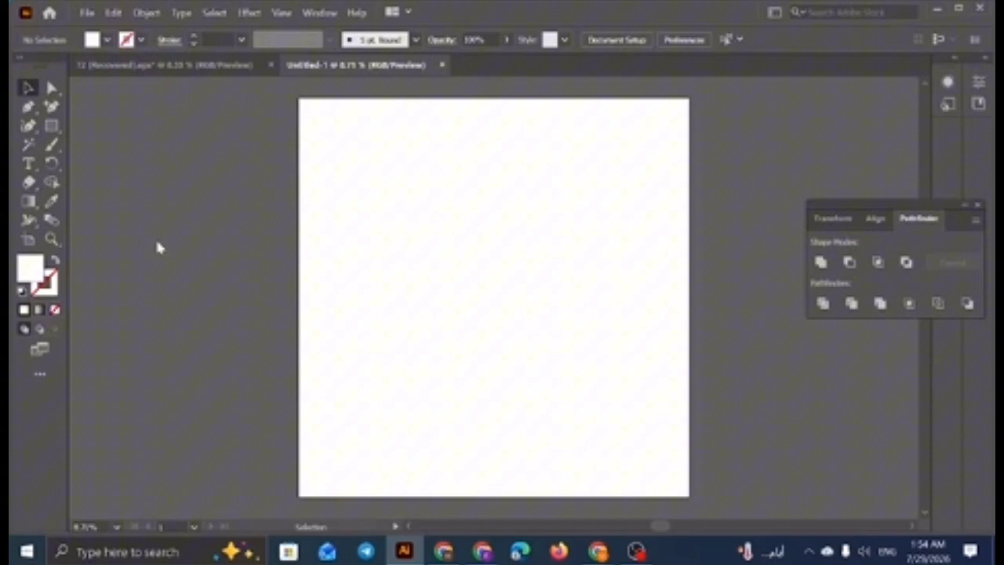
click(51, 126)
click(515, 265)
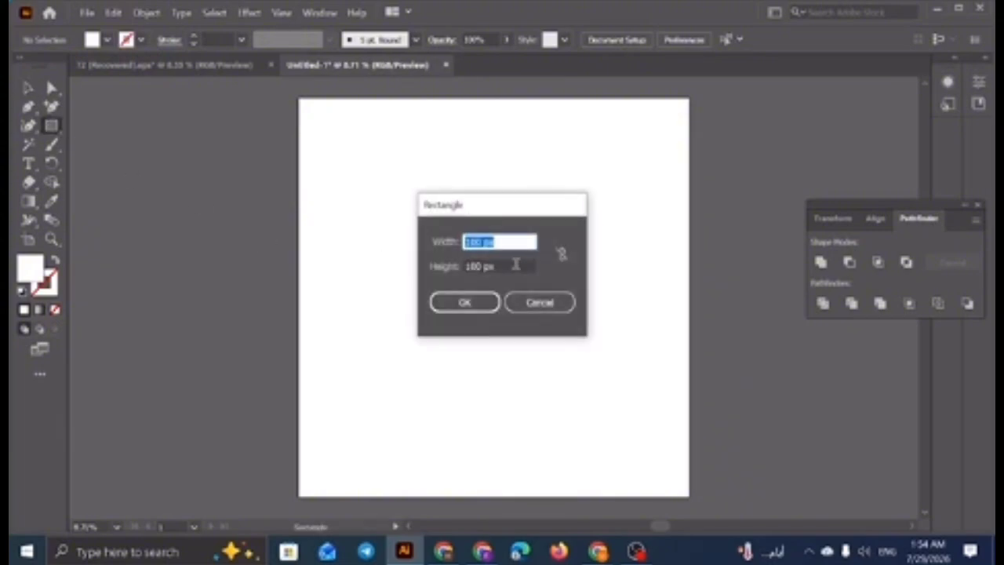
click(561, 253)
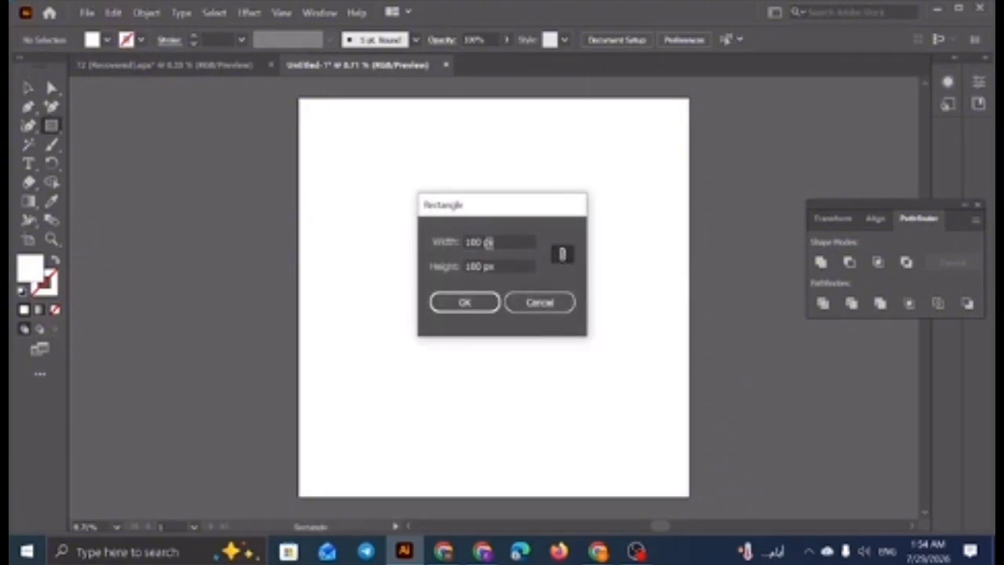
double_click(487, 242)
text(40)
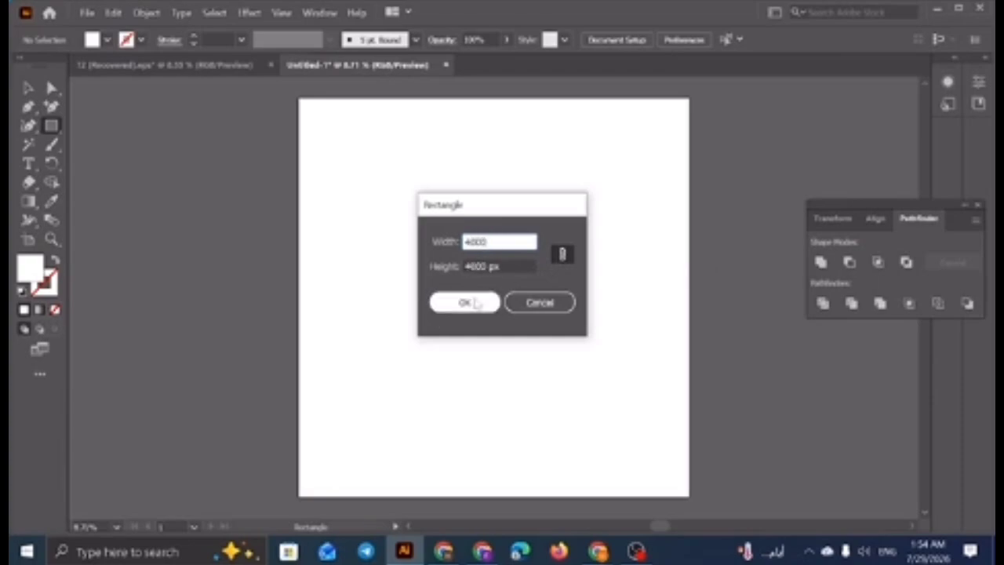
click(476, 303)
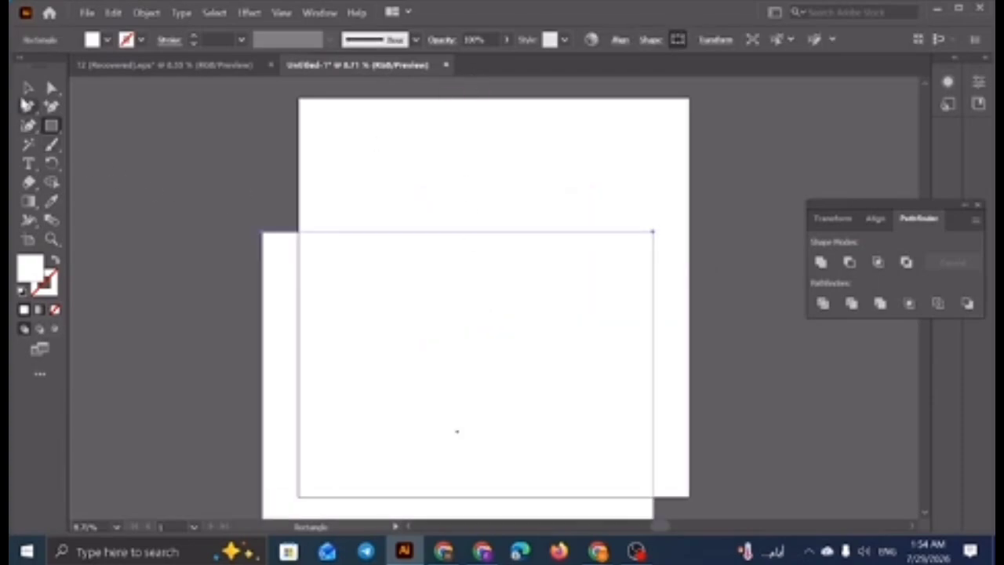
- Align the white rectangle vertically and horizontally to the centre of the artboard, and deselect it
click(27, 87)
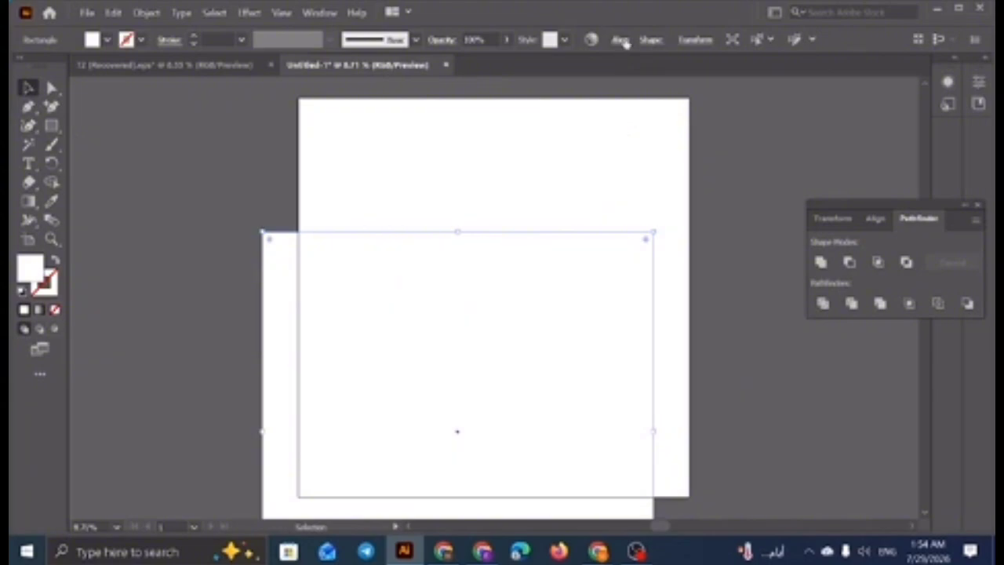
click(620, 41)
click(585, 84)
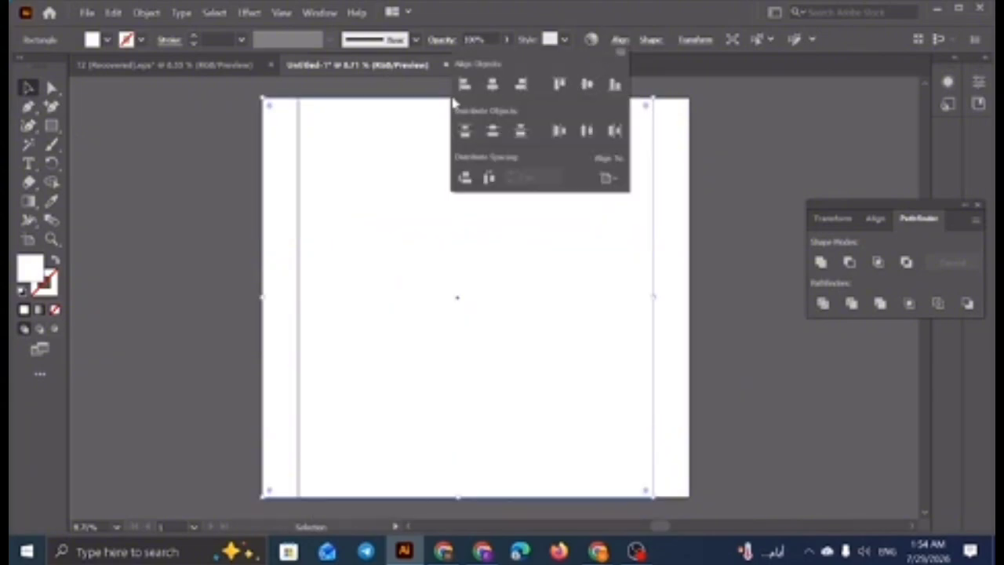
click(494, 82)
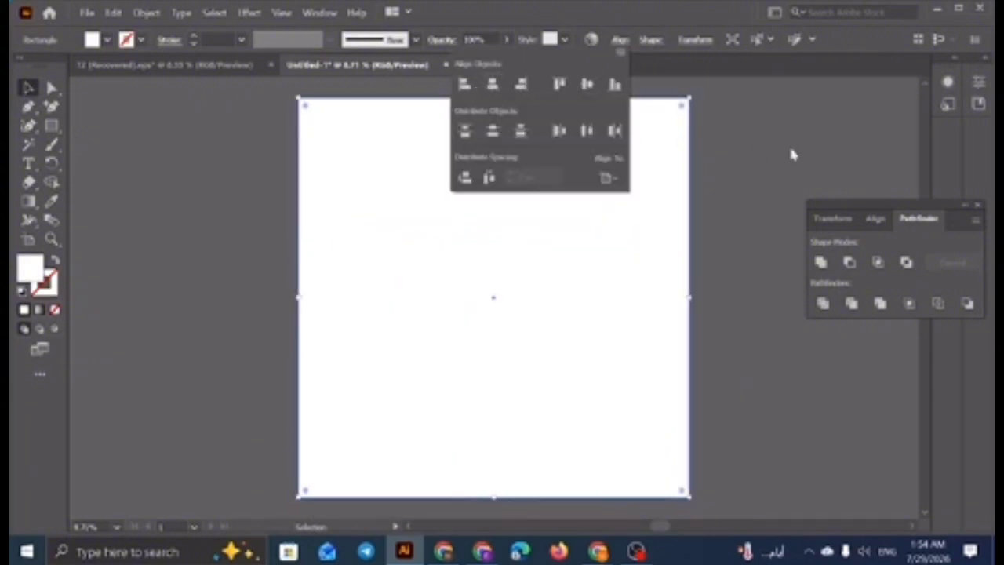
click(788, 150)
click(789, 151)
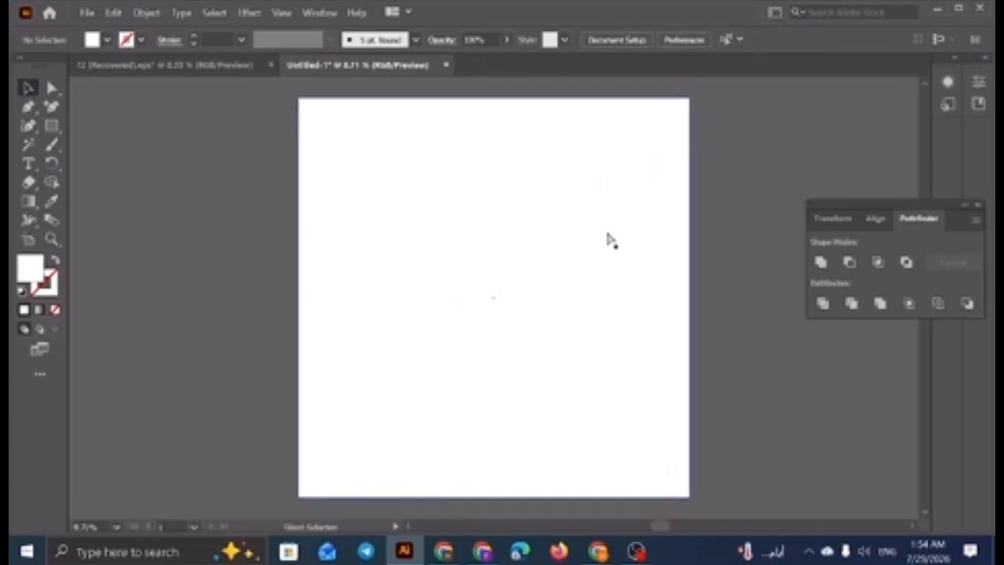
- Paste the cut icon group onto the white background rectangle
key(ctrl+v)
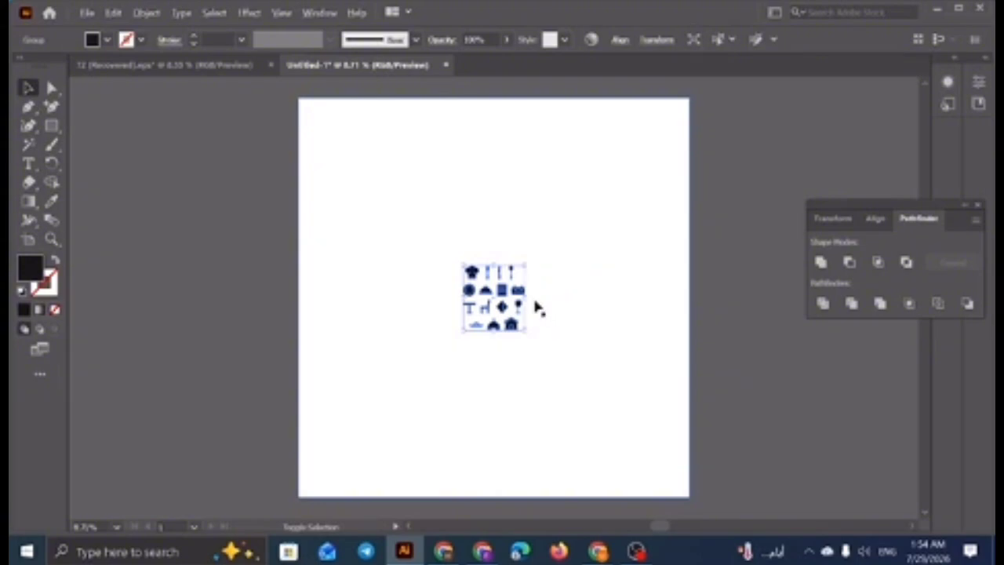
- Delete the pasted icon group and close the untitled document without saving it
drag(530, 298, 671, 367)
key(Delete)
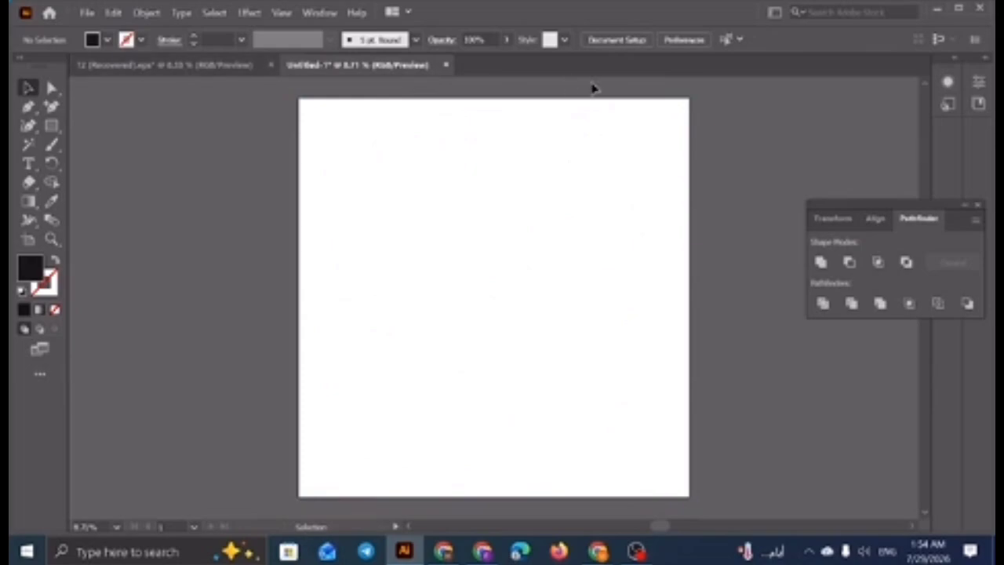
click(446, 65)
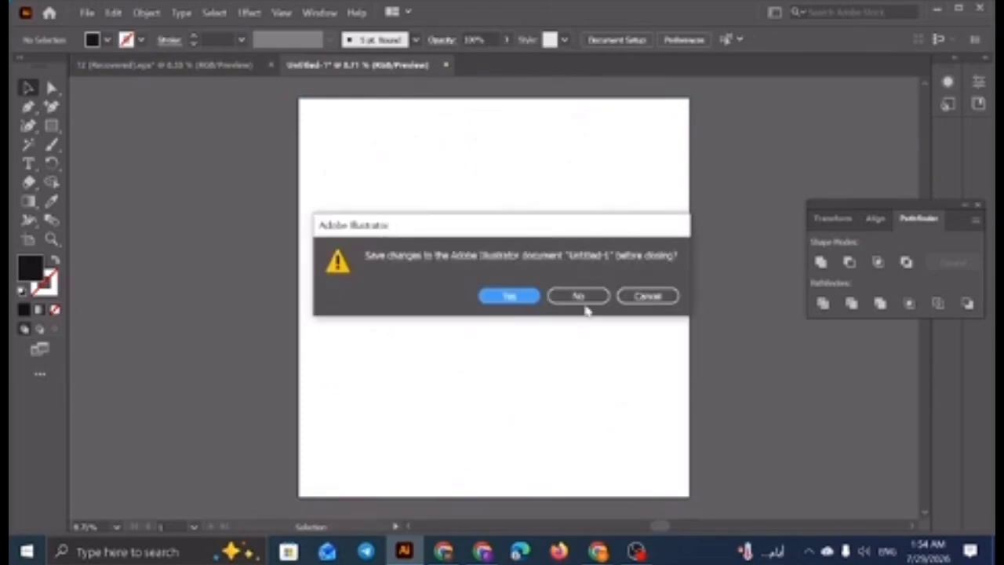
click(582, 301)
- Paste the icon group into the recovered document and centre it vertically and horizontally on the white artboard
click(474, 262)
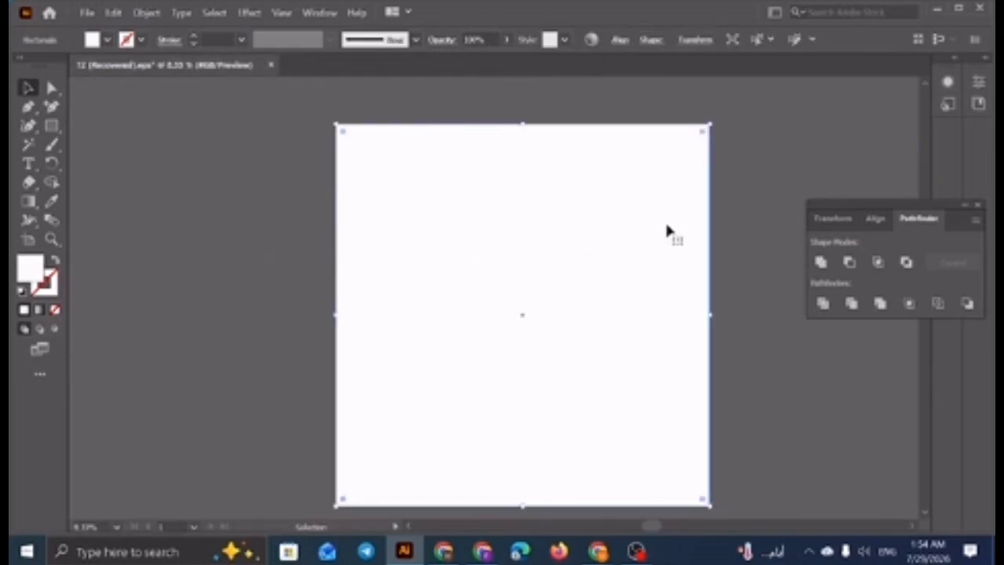
click(764, 188)
key(ctrl+v)
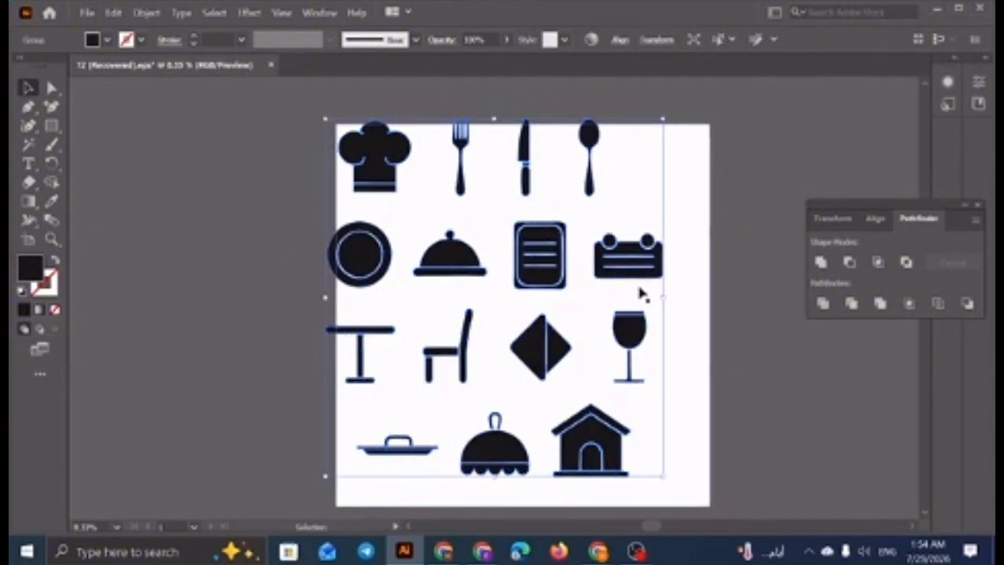
click(620, 40)
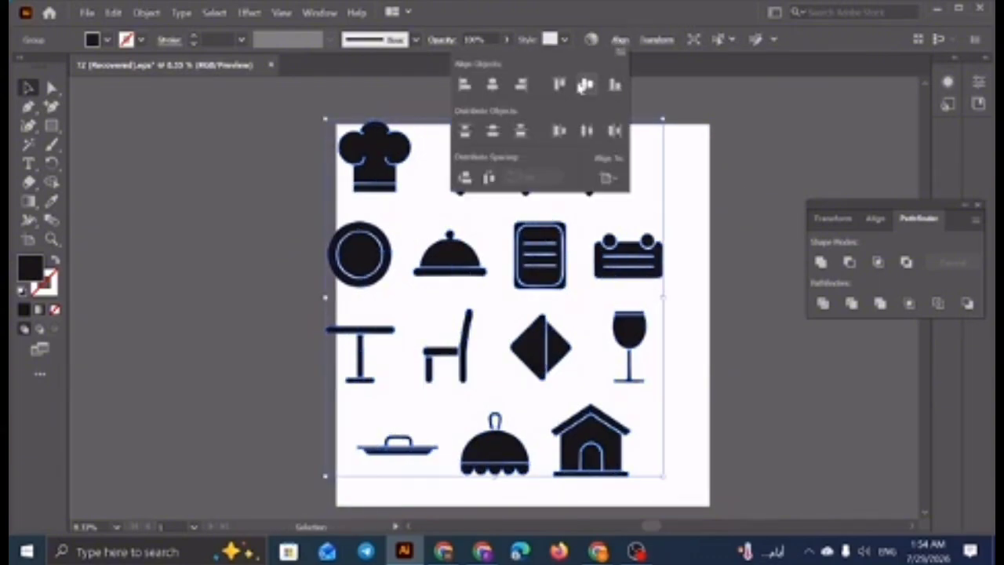
click(586, 83)
click(494, 85)
click(746, 128)
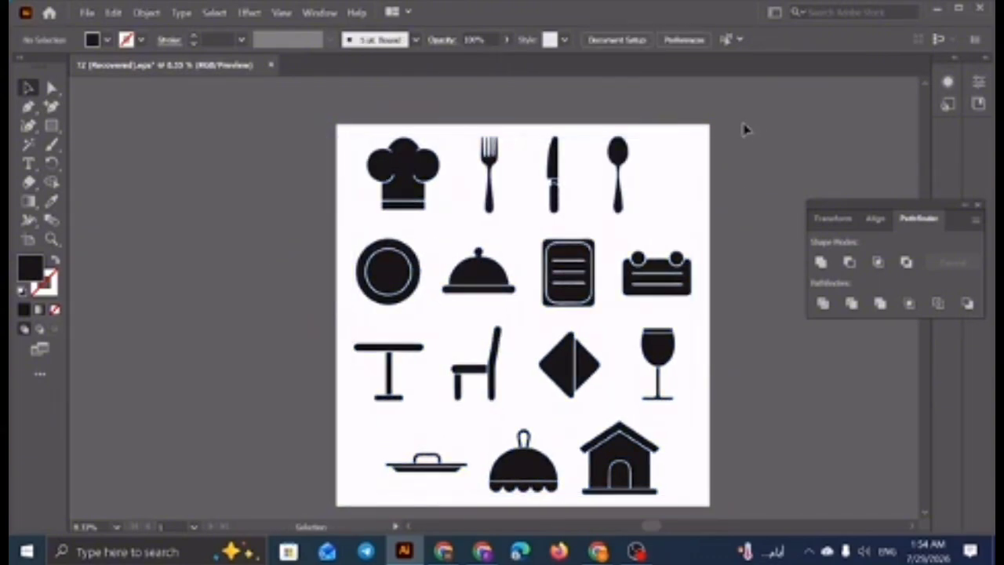
- Try a dark blue and a lighter blue fill on the icon group, and deselect it
click(645, 290)
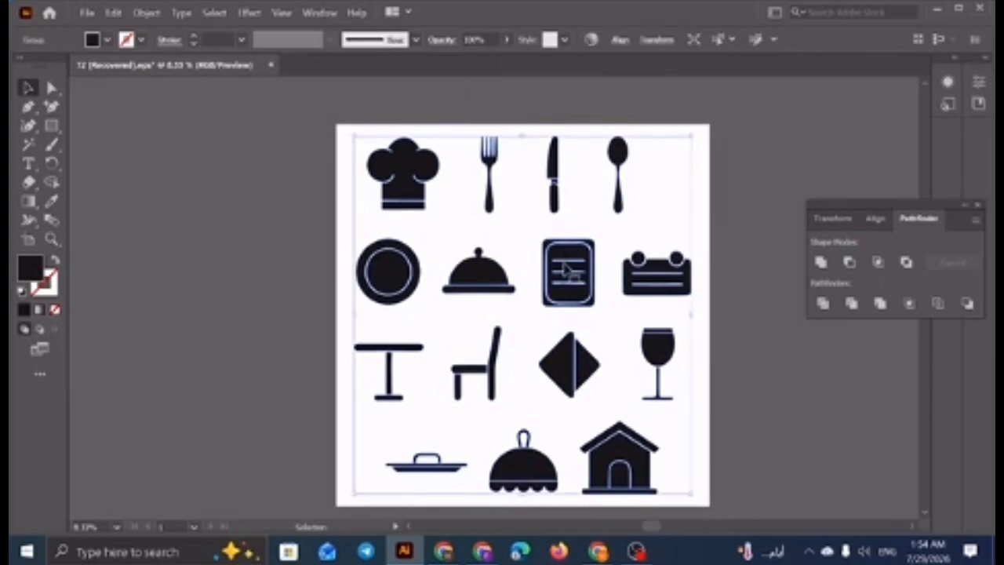
click(107, 39)
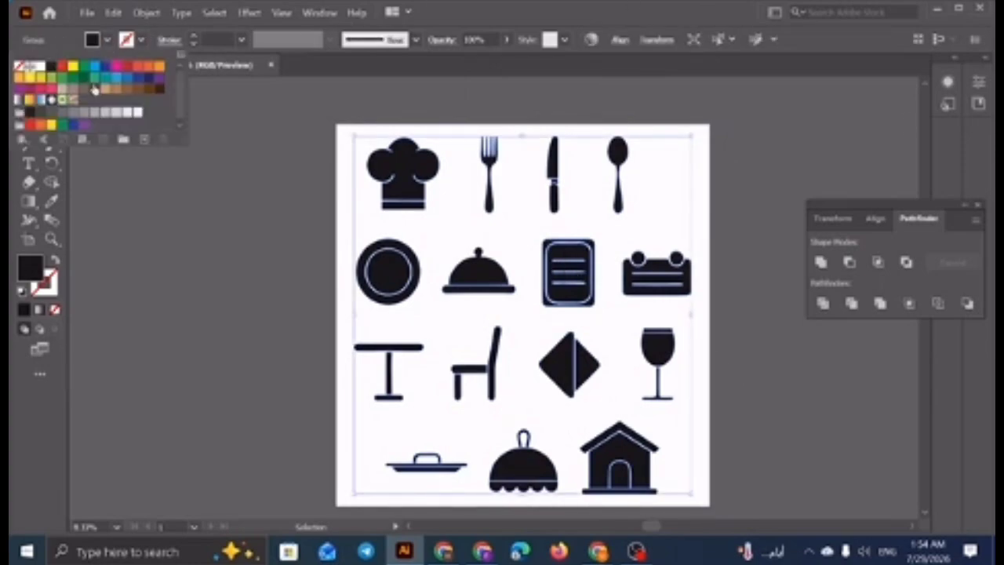
click(104, 68)
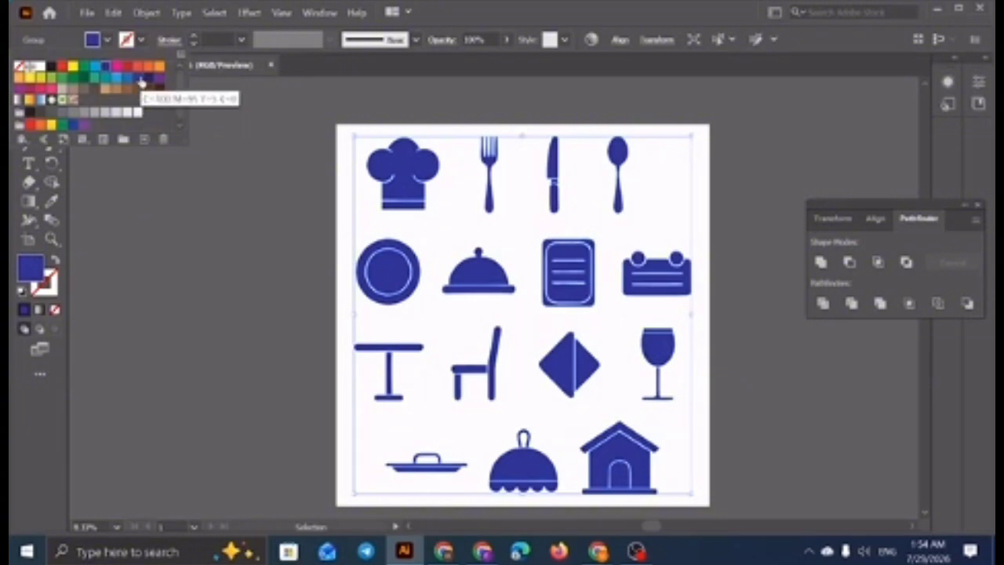
click(127, 83)
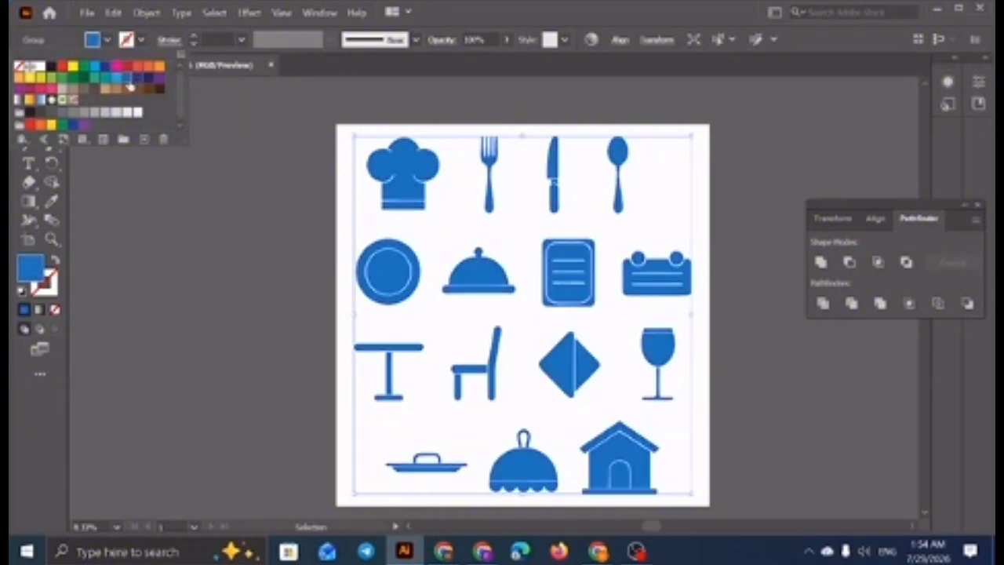
click(171, 248)
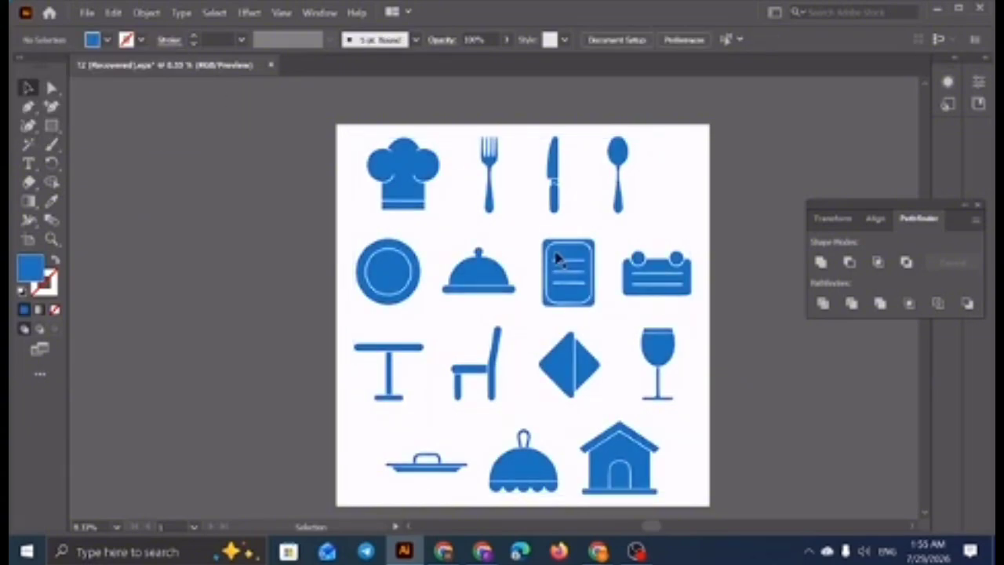
- Set the icon group's fill to the black swatch and deselect it
click(556, 258)
click(92, 40)
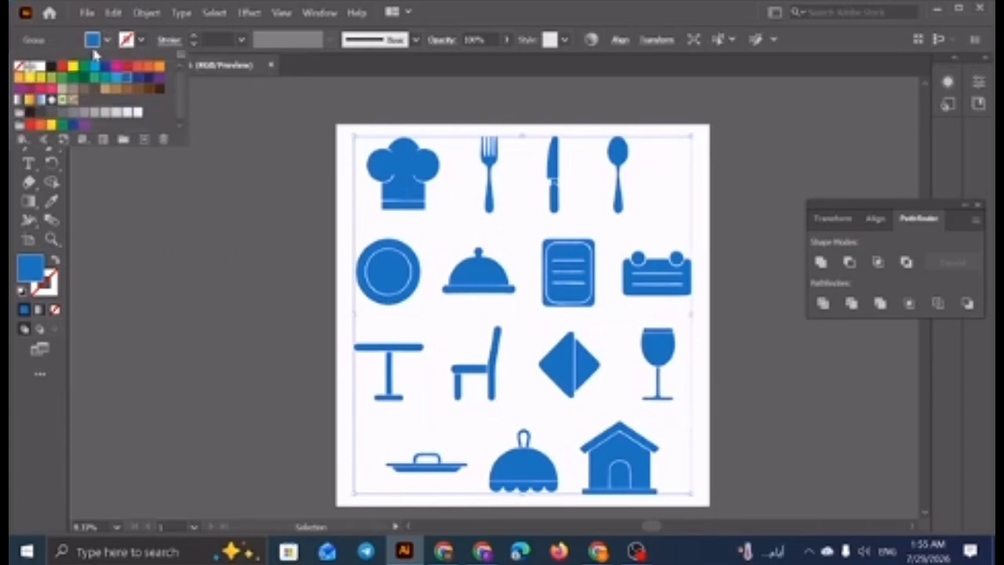
click(51, 67)
click(208, 222)
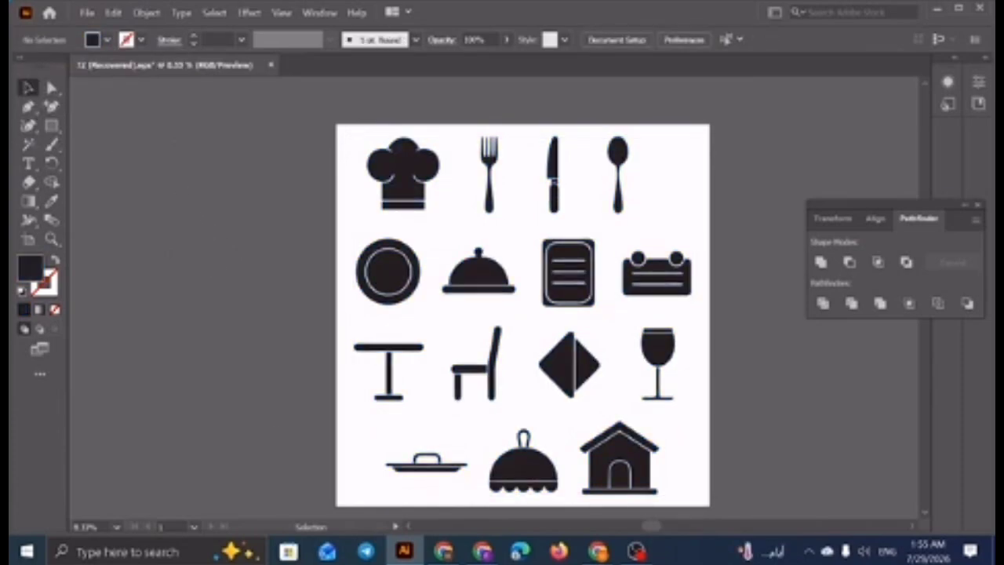
- Save the document as an Illustrator EPS file named 73 in the shutterstock folder
click(87, 13)
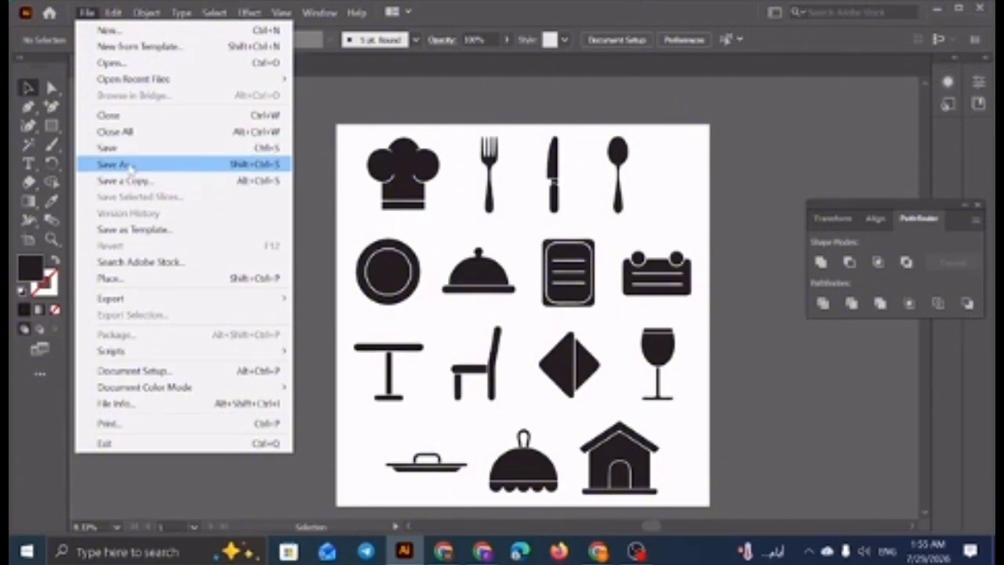
click(128, 165)
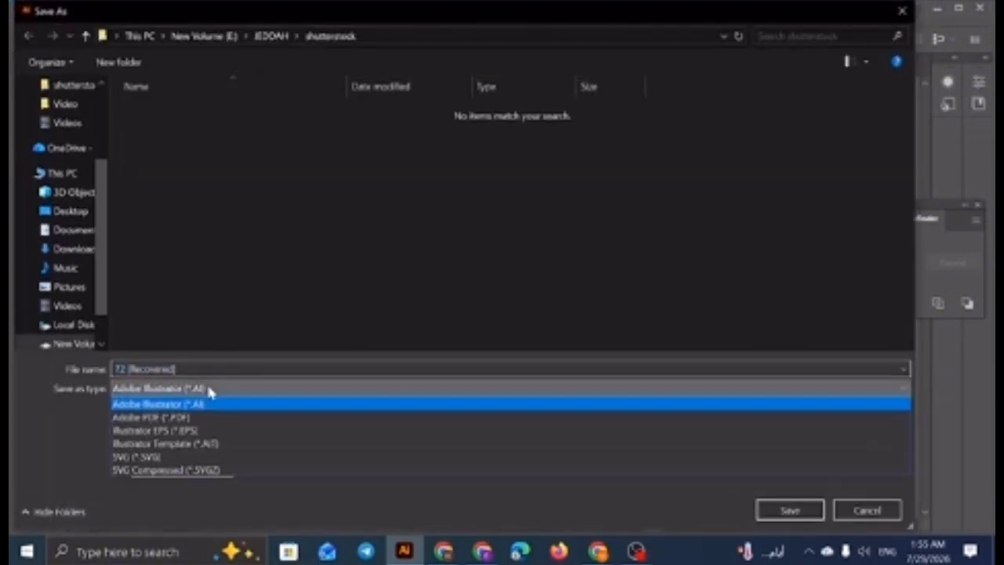
click(196, 430)
click(157, 369)
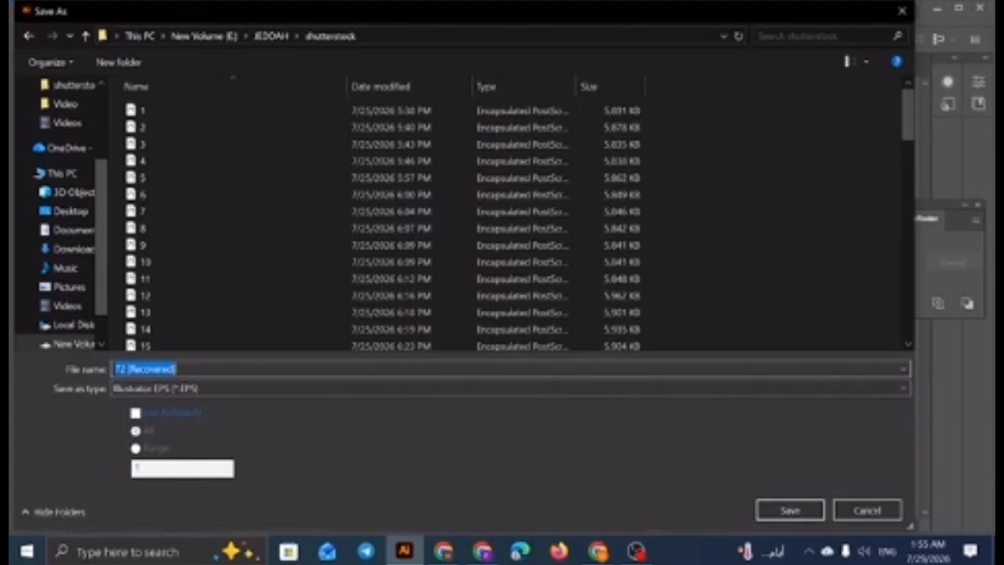
text(72)
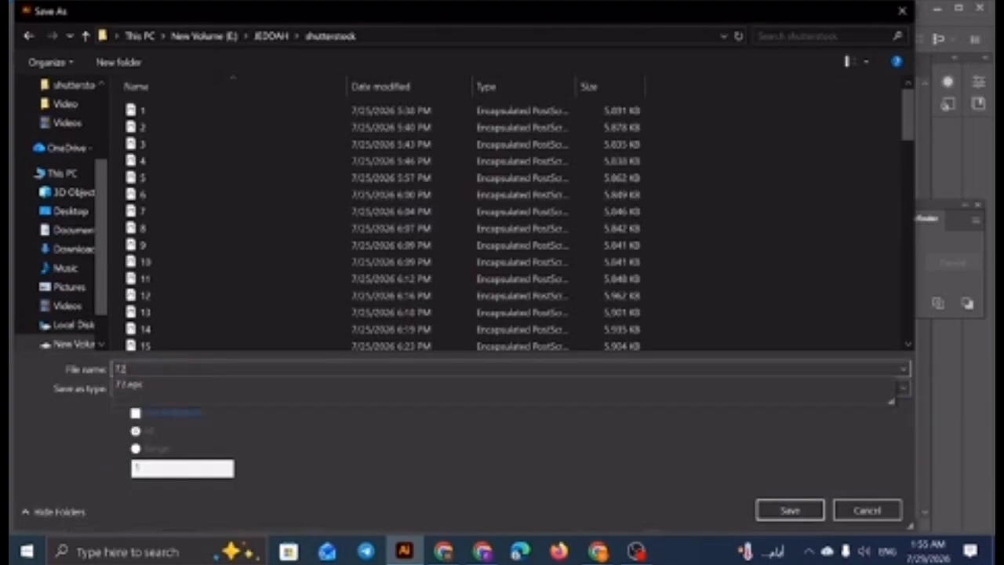
key(BackSpace)
text(3)
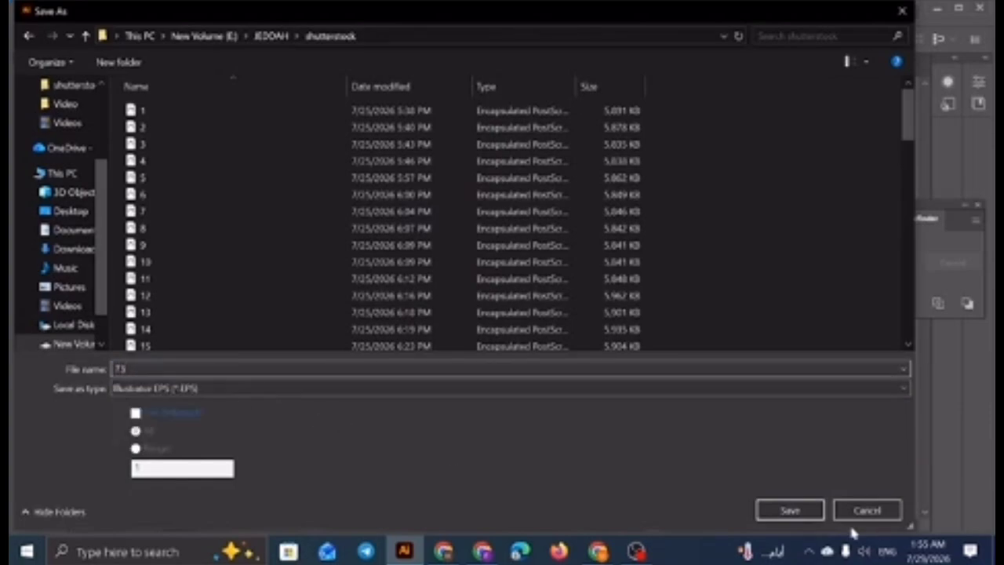
click(786, 512)
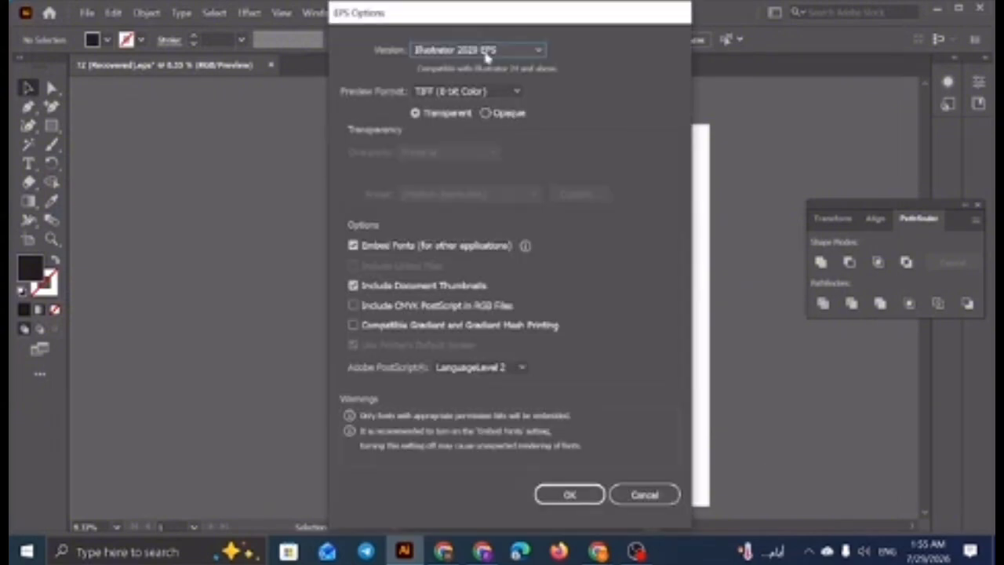
- Set the EPS version to Illustrator 10 EPS, disable Embed Fonts and Include Document Thumbnails, and finish the save
click(482, 49)
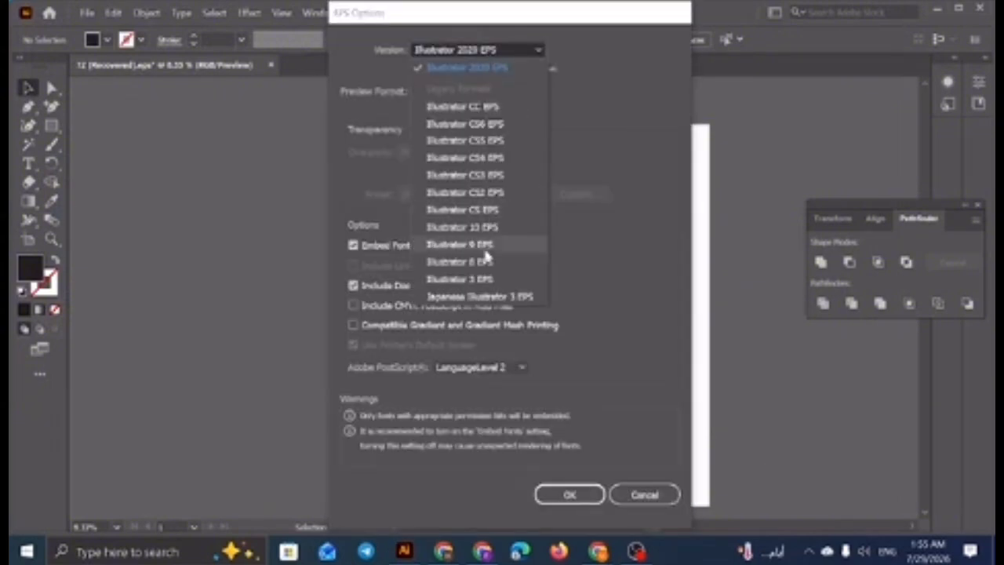
click(486, 227)
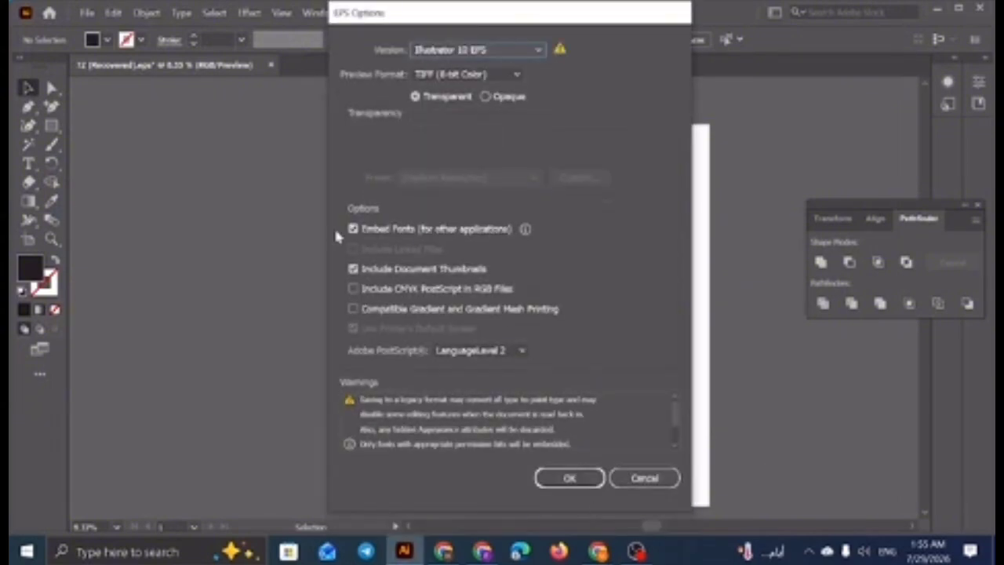
click(355, 229)
click(353, 268)
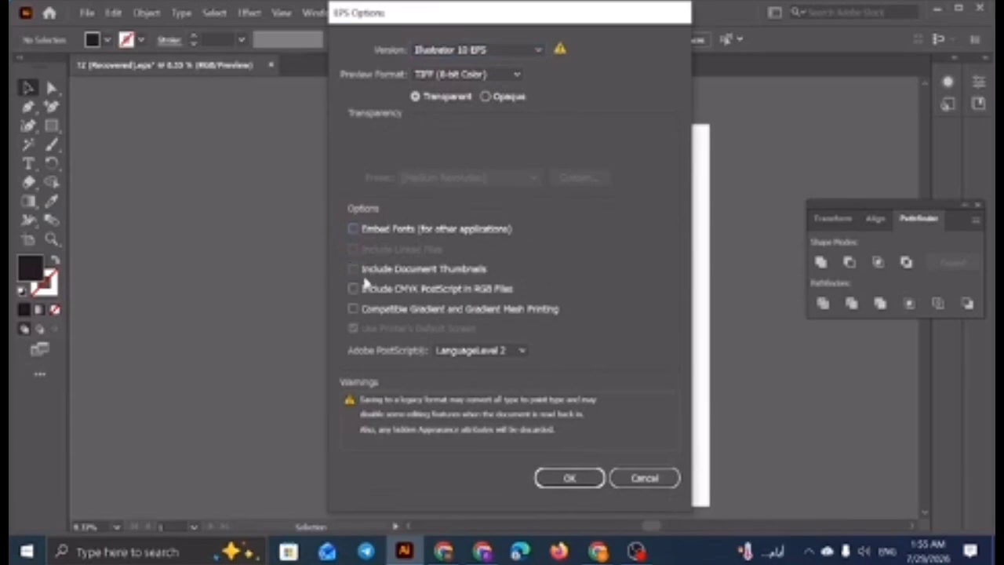
click(565, 478)
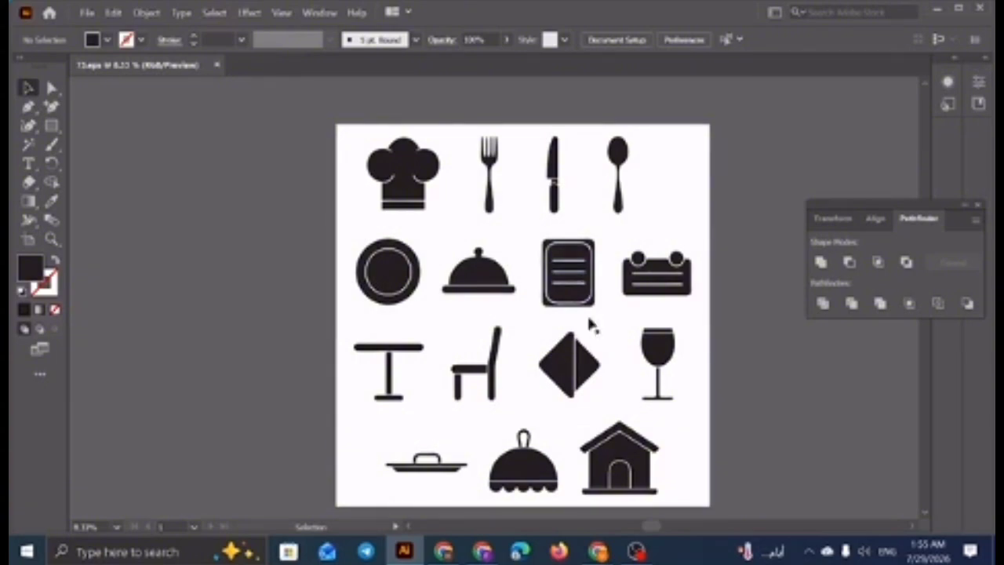
- Try moving the icon group off the artboard onto the grey canvas and enlarging it
drag(567, 249, 256, 248)
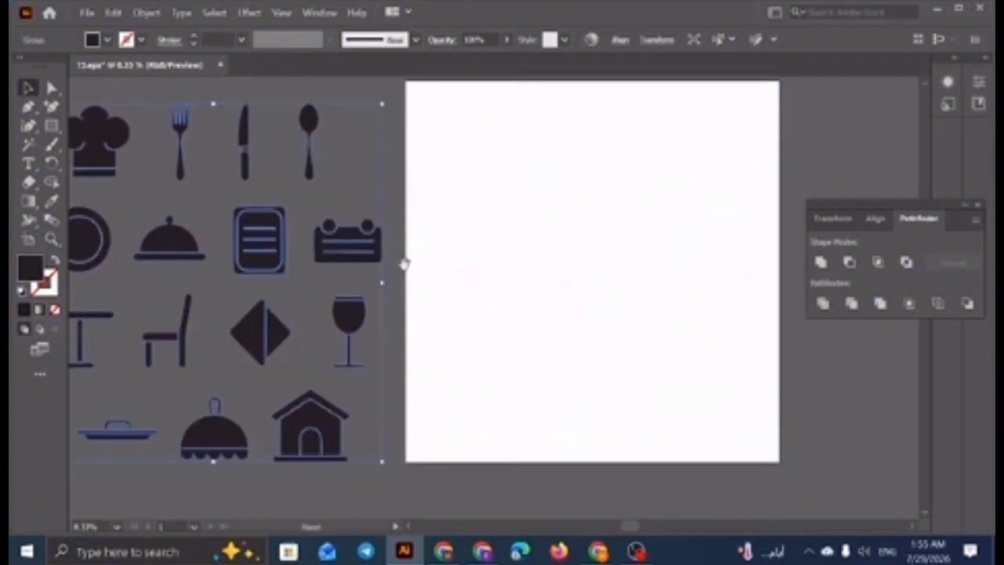
drag(431, 265, 700, 239)
drag(531, 214, 394, 216)
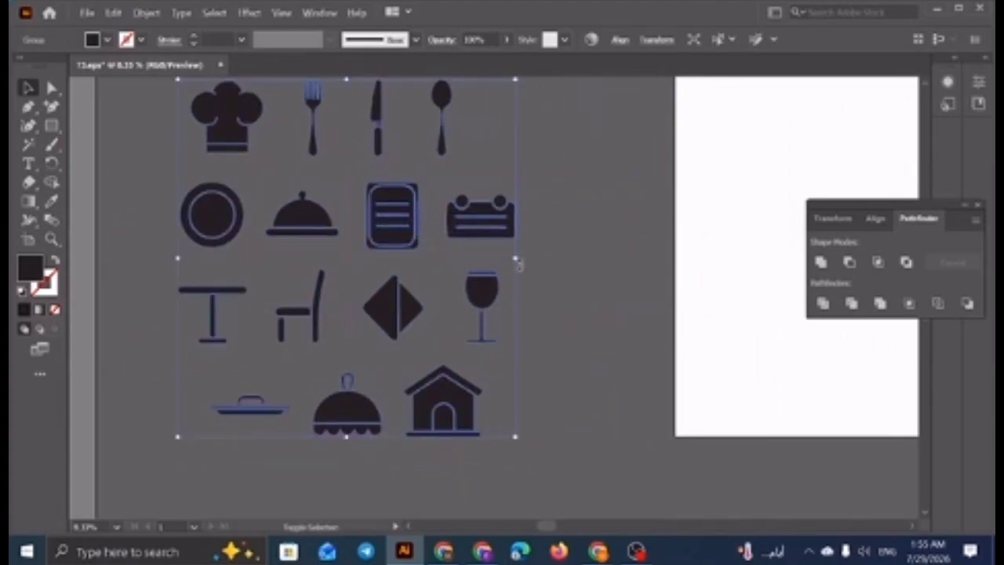
drag(515, 261, 663, 329)
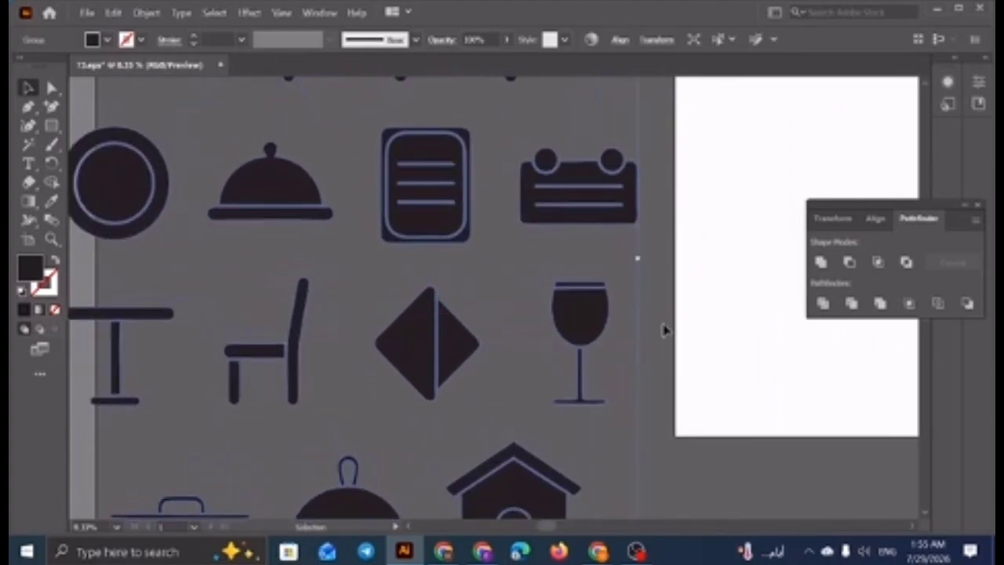
click(664, 330)
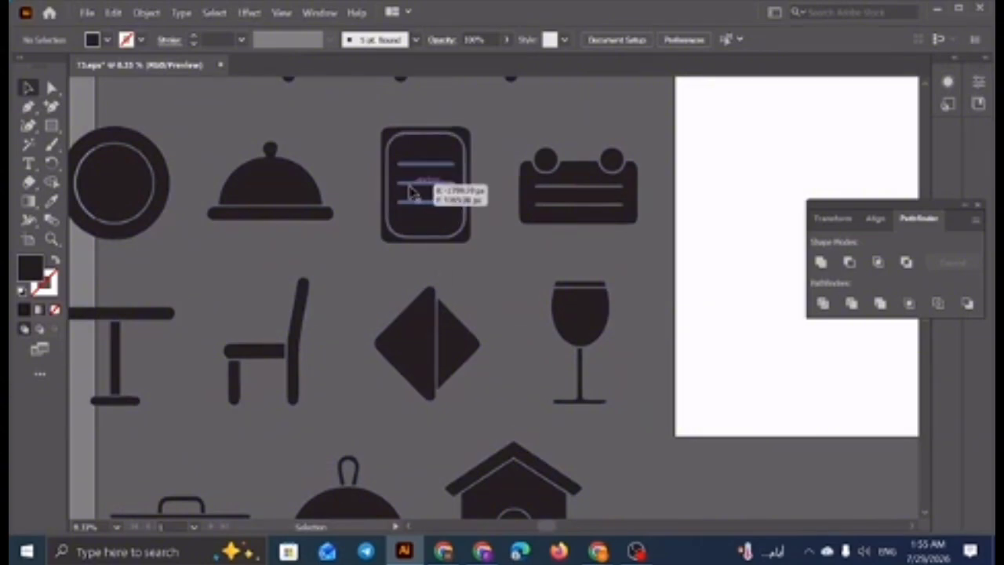
click(420, 353)
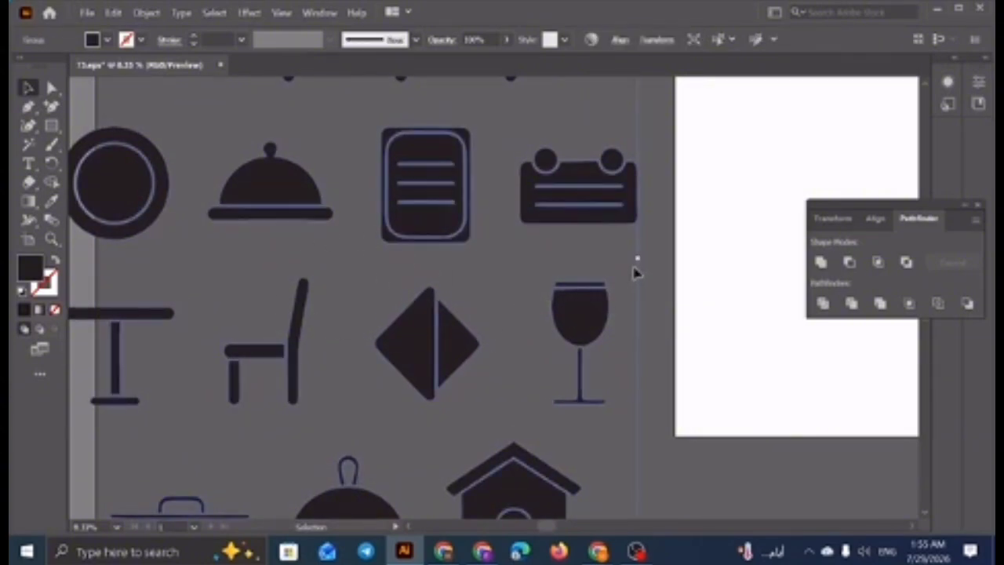
- Undo the enlargement and the moves of the icon group, and deselect it
key(ctrl+minus)
key(ctrl+minus)
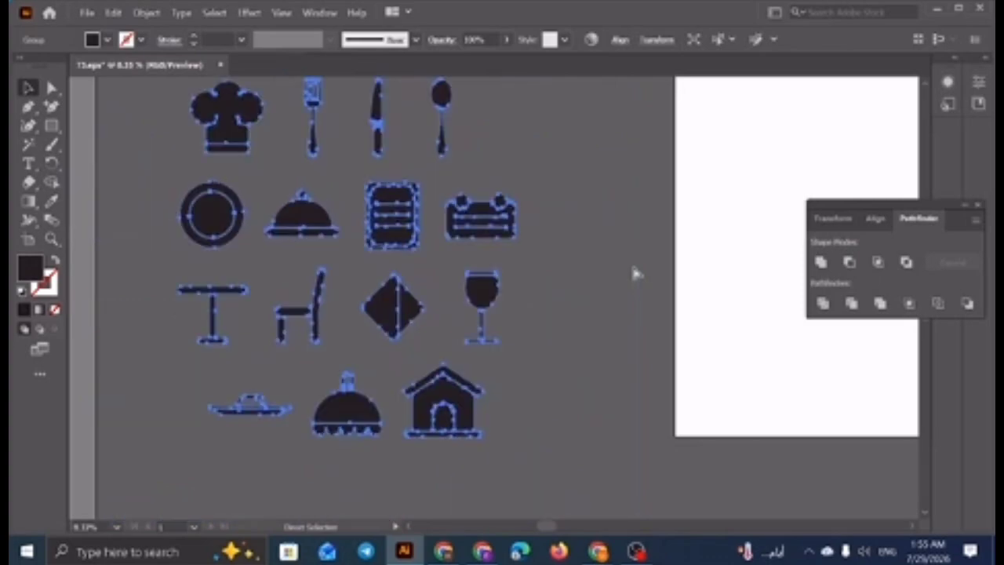
key(ctrl+z)
key(ctrl+z)
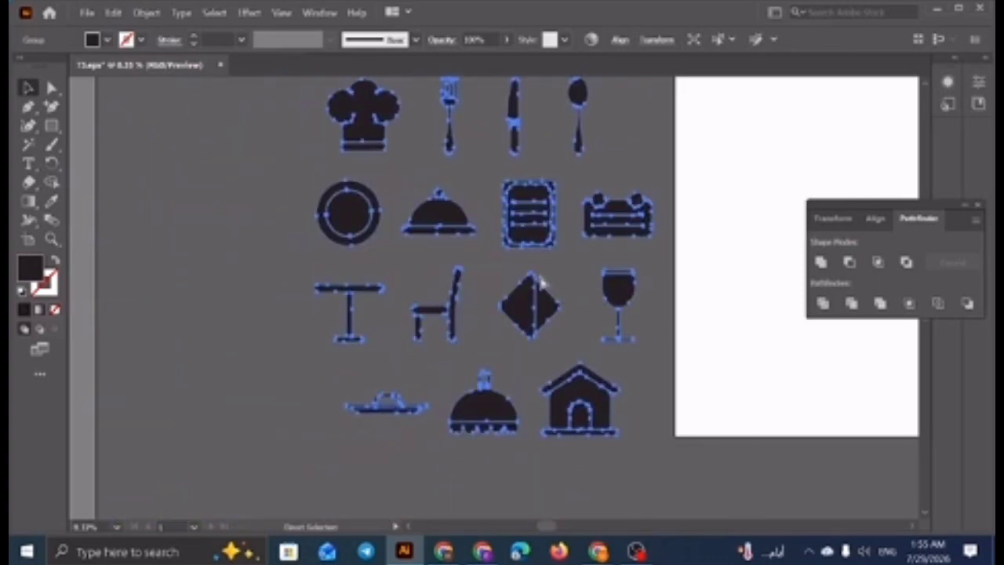
key(space)
drag(560, 295, 161, 304)
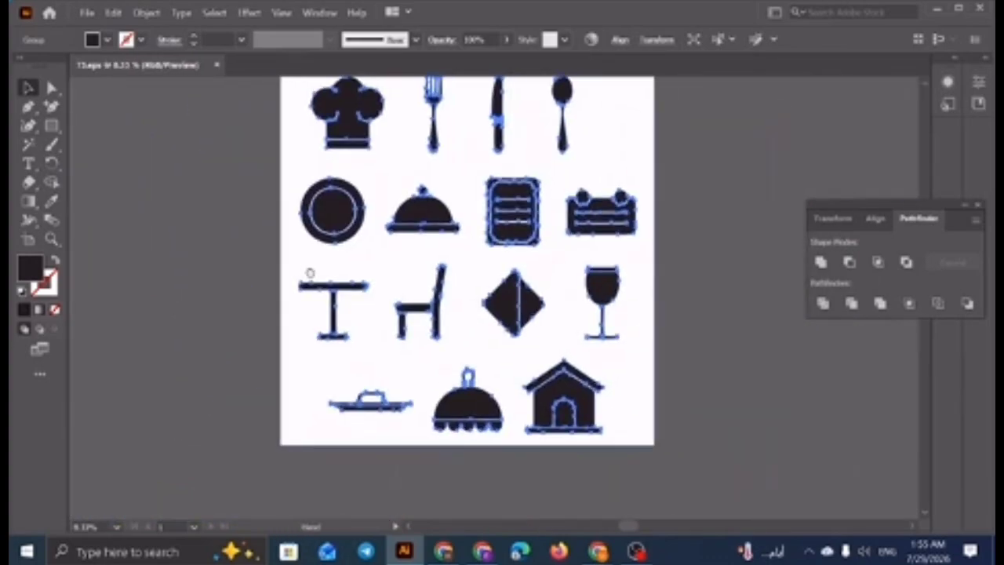
drag(539, 292, 531, 349)
click(742, 224)
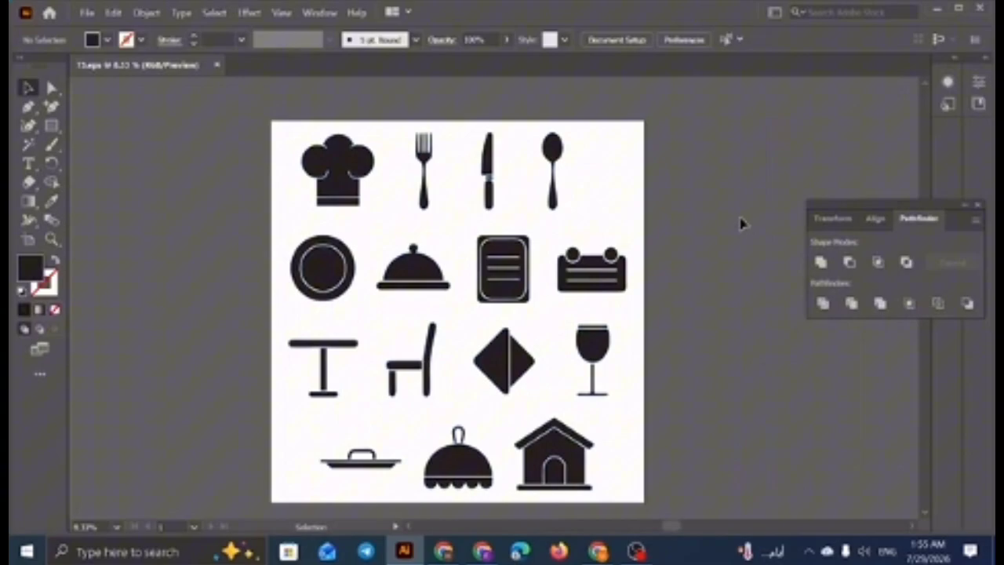
- Minimise the Illustrator window to show the desktop
click(936, 9)
click(899, 18)
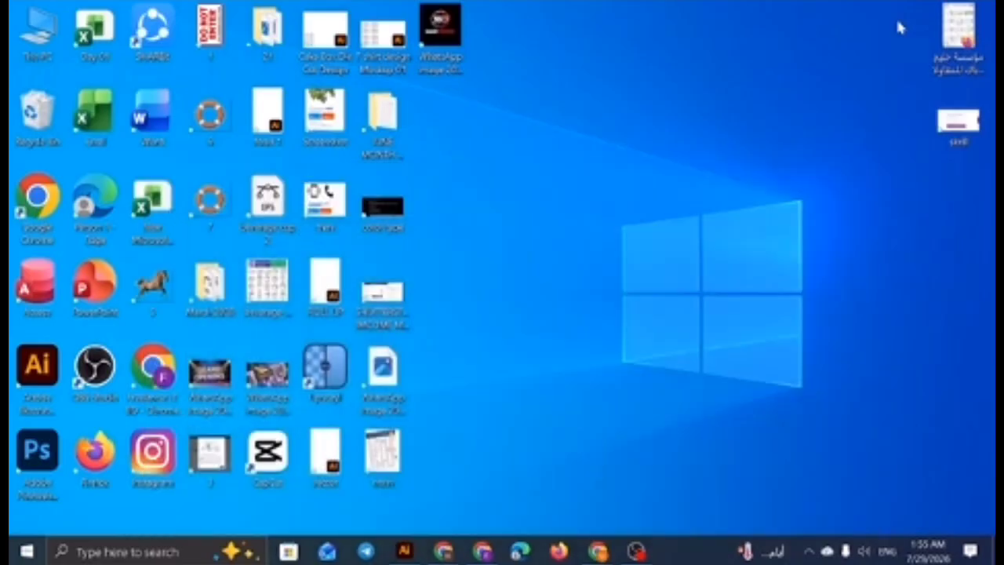